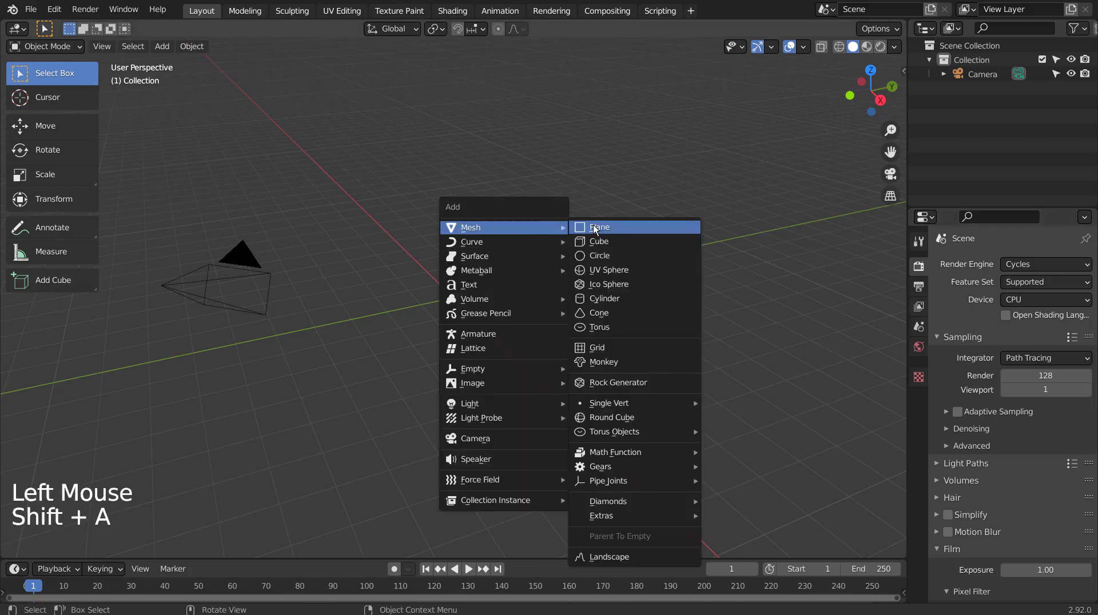
- Add a mesh circle and view it from the top
left_click(612, 255)
key("KP_7")
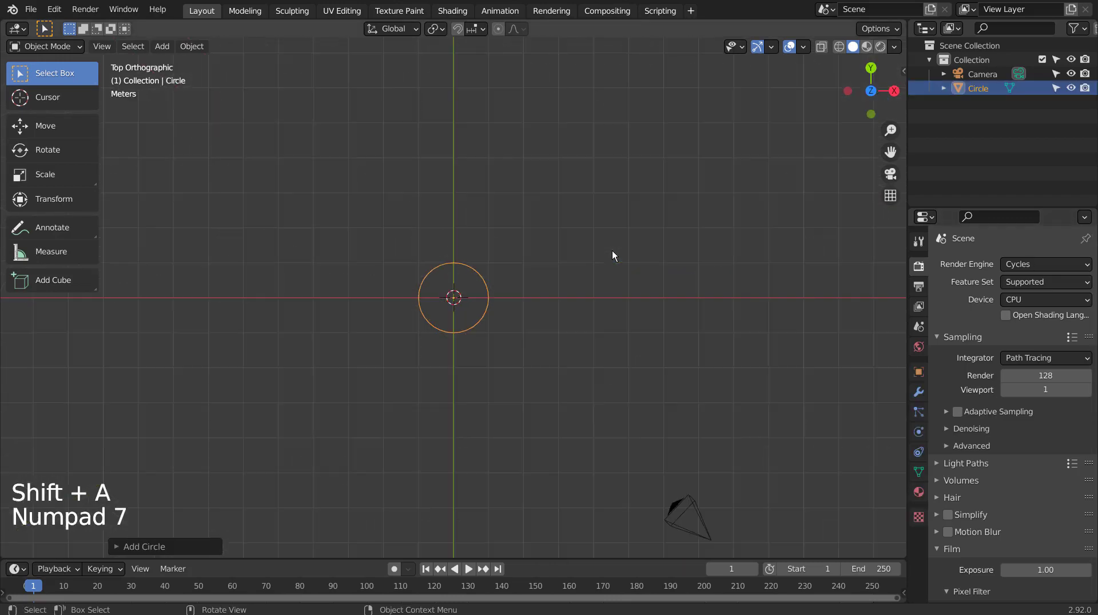
key("shift")
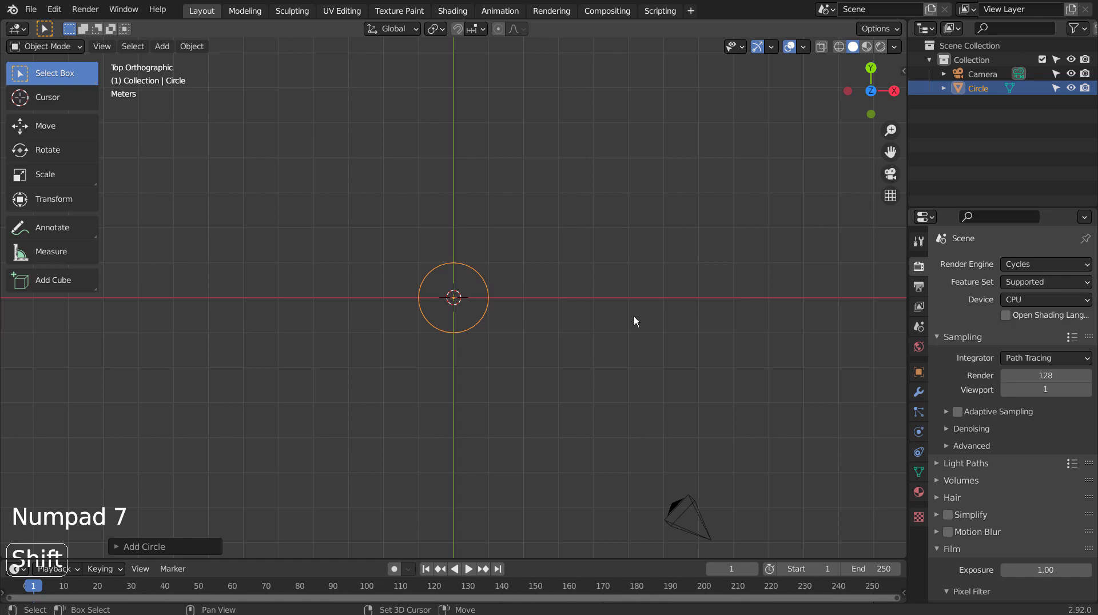
- Move the circle up-left of centre, then duplicate copies to its right and below-right
key("g")
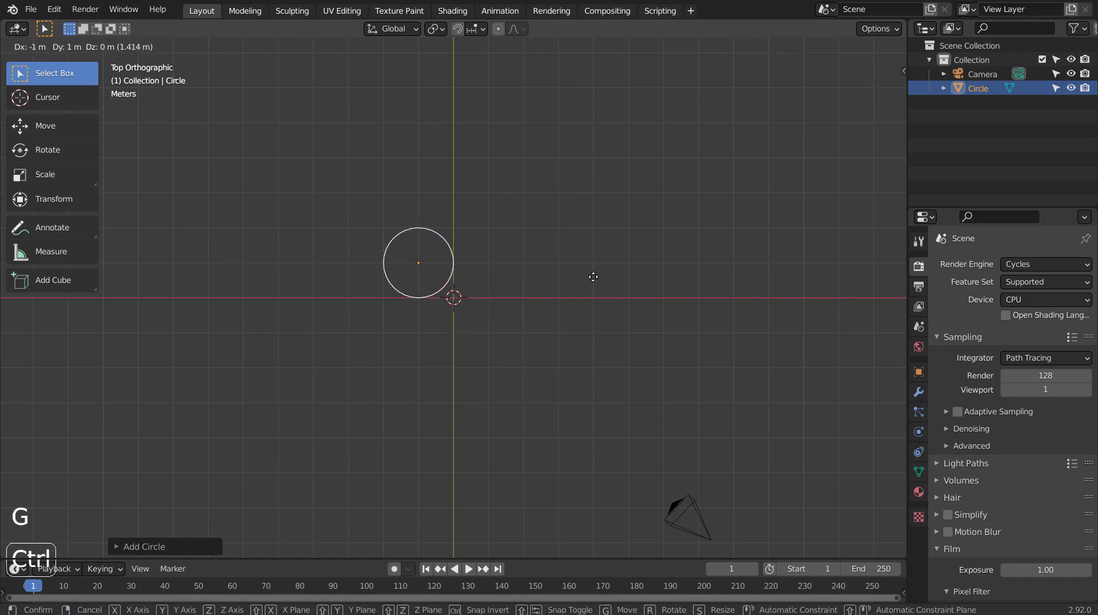
left_click(569, 281, "ctrl")
key("shift+d")
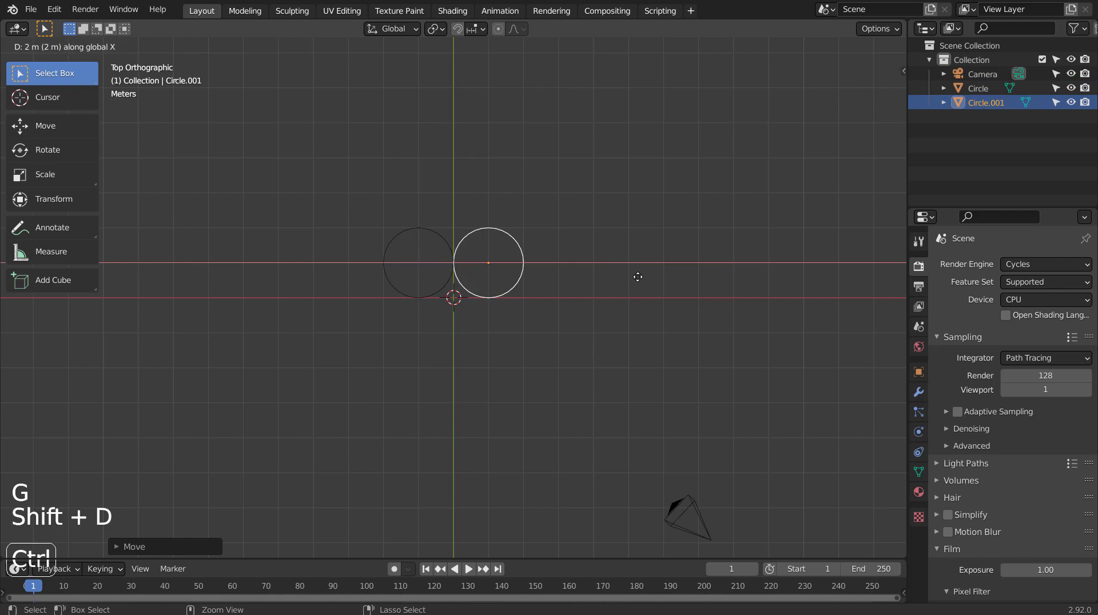
left_click(639, 281, "ctrl")
key("shift+d")
left_click(639, 356, "ctrl")
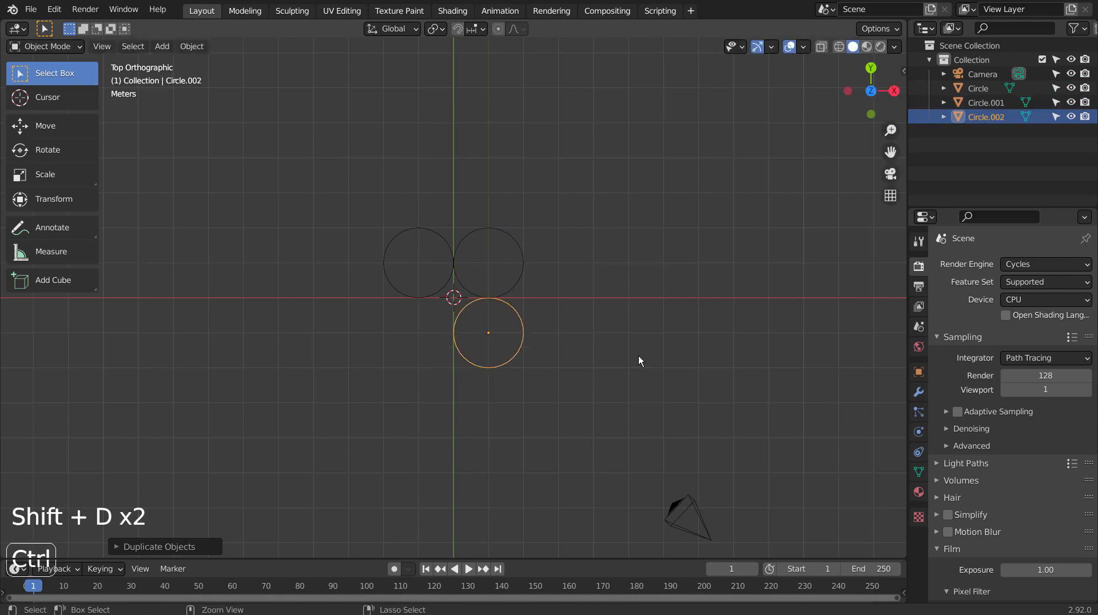
key("shift+d")
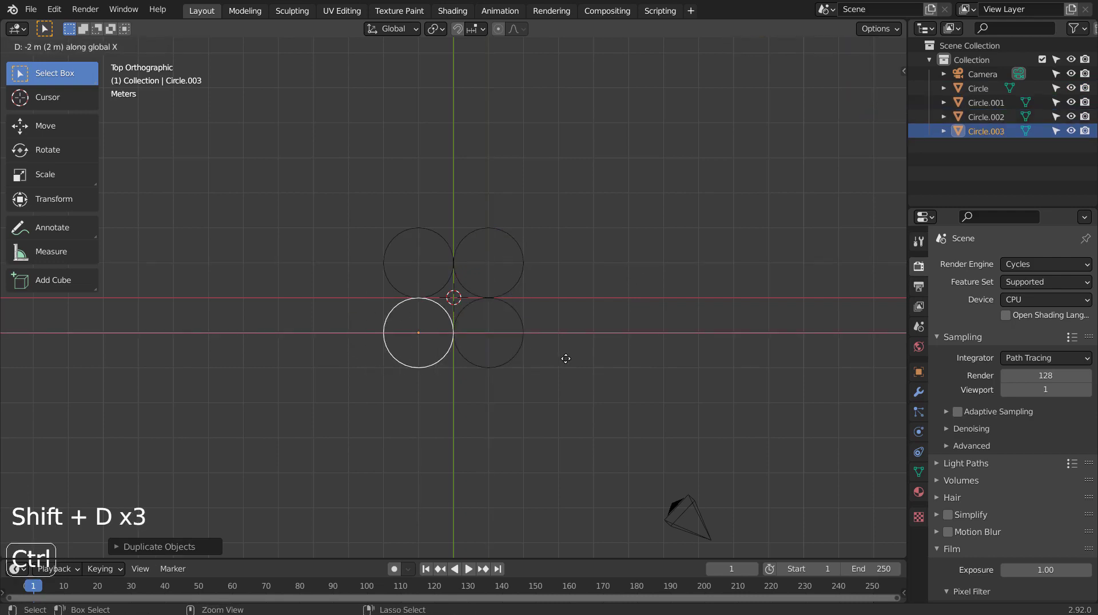
- Place the fourth circle below-left to complete the clover, then orbit into perspective
left_click(577, 359, "ctrl")
key("a")
left_click(578, 359)
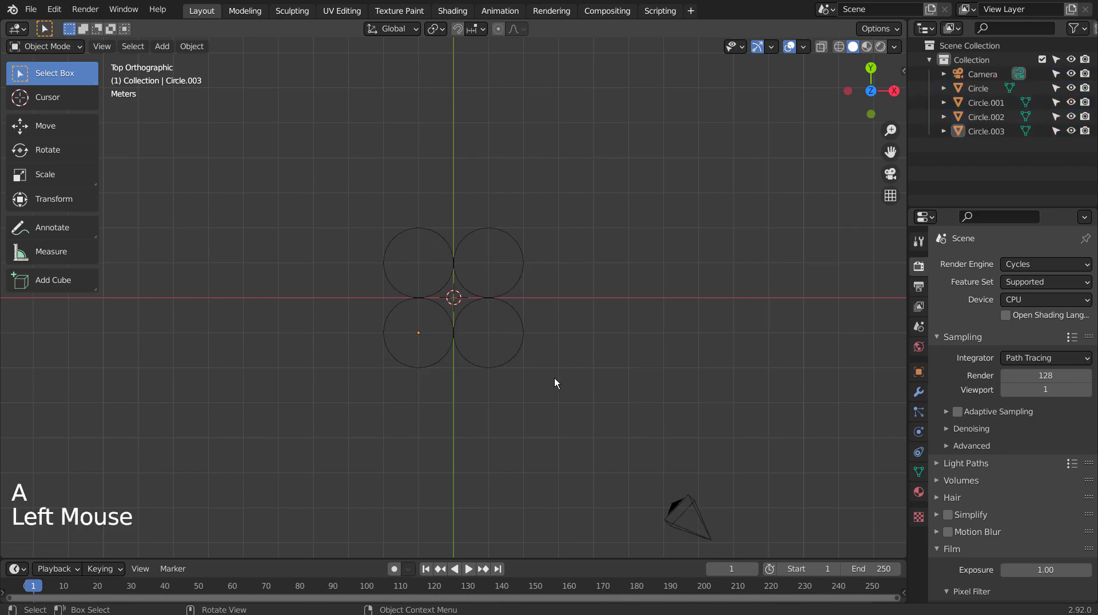
middle_click_drag(554, 379, 627, 266)
- Box-select all four circles together
left_click(532, 304)
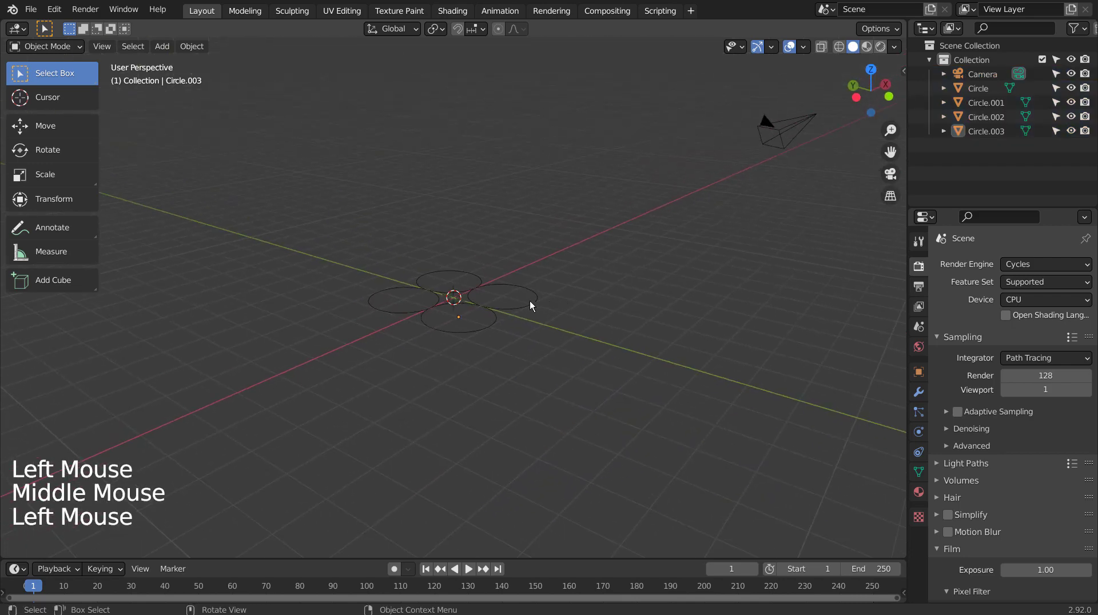
key("Tab")
key("Tab")
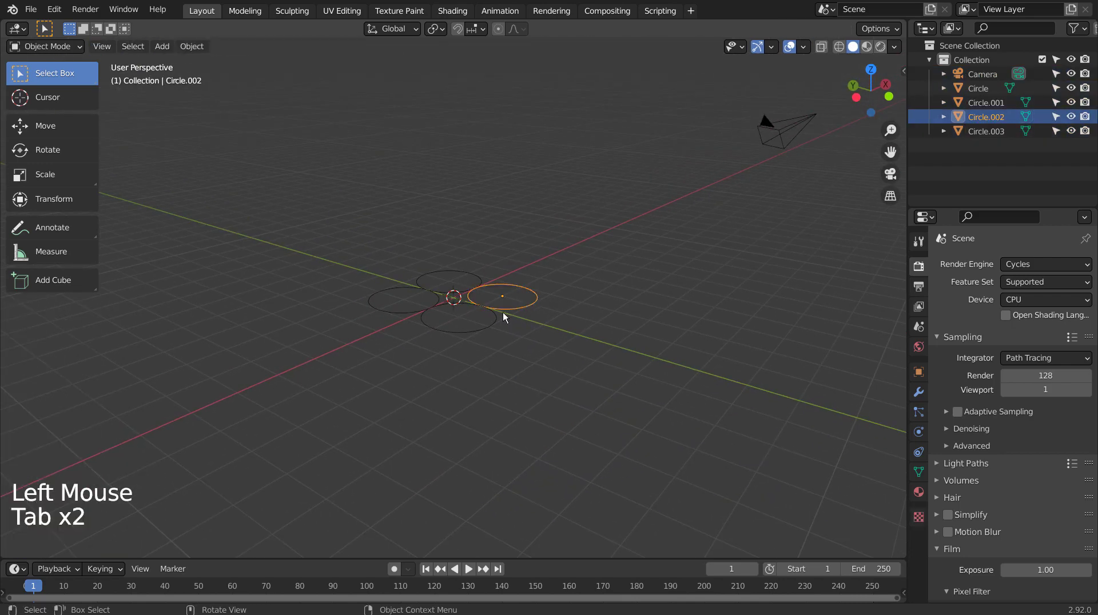
left_click(496, 316)
left_click(455, 303, "shift")
left_click(452, 277)
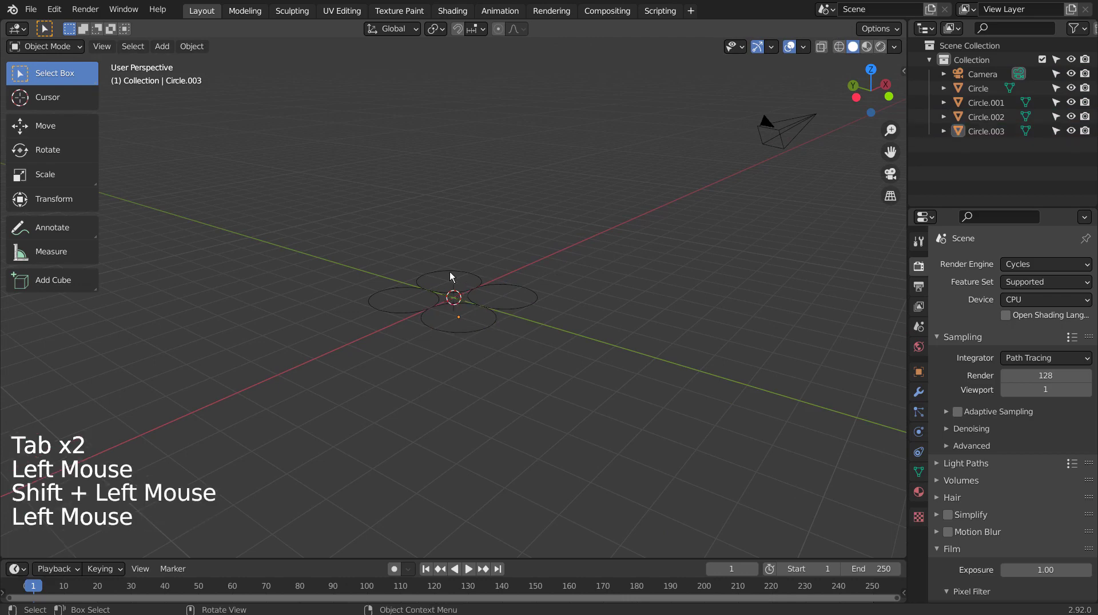
key("b")
left_click_drag(423, 277, 503, 330)
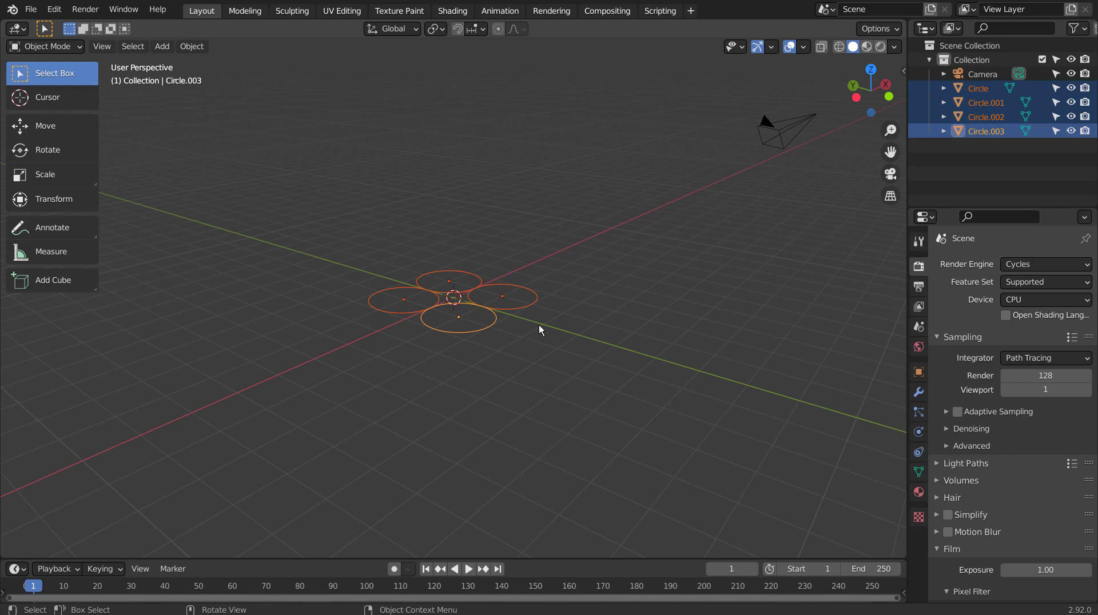
- Join the circles with Ctrl+J and set the origin to the 3D cursor
key("ctrl+j")
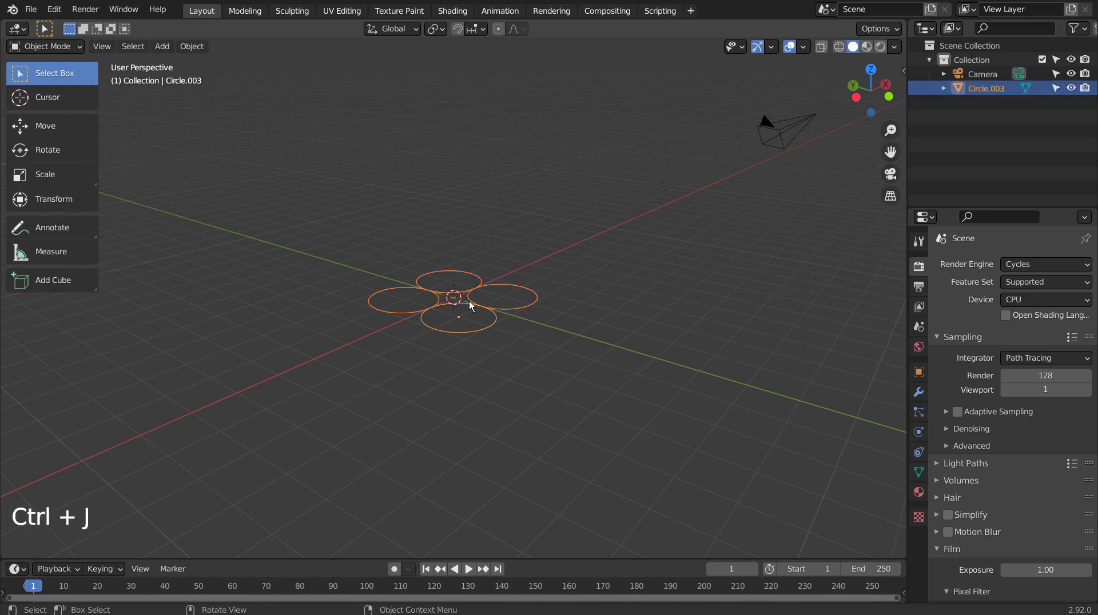
mouse_move(469, 305)
middle_mouse_down()
mouse_move(466, 341)
mouse_move(452, 351)
middle_mouse_up()
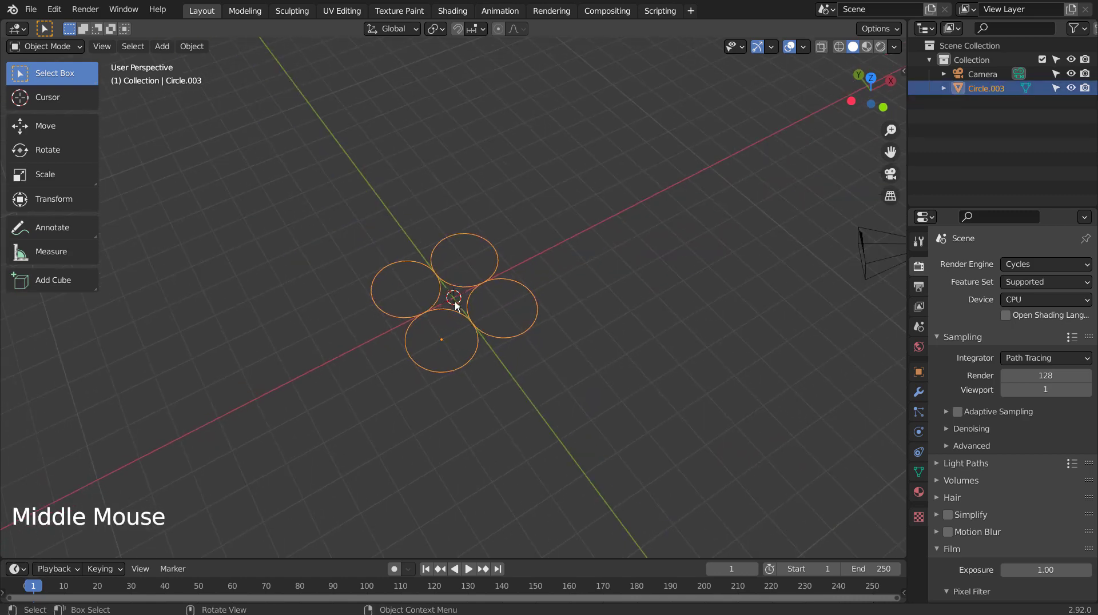
left_click(193, 47)
mouse_move(214, 77)
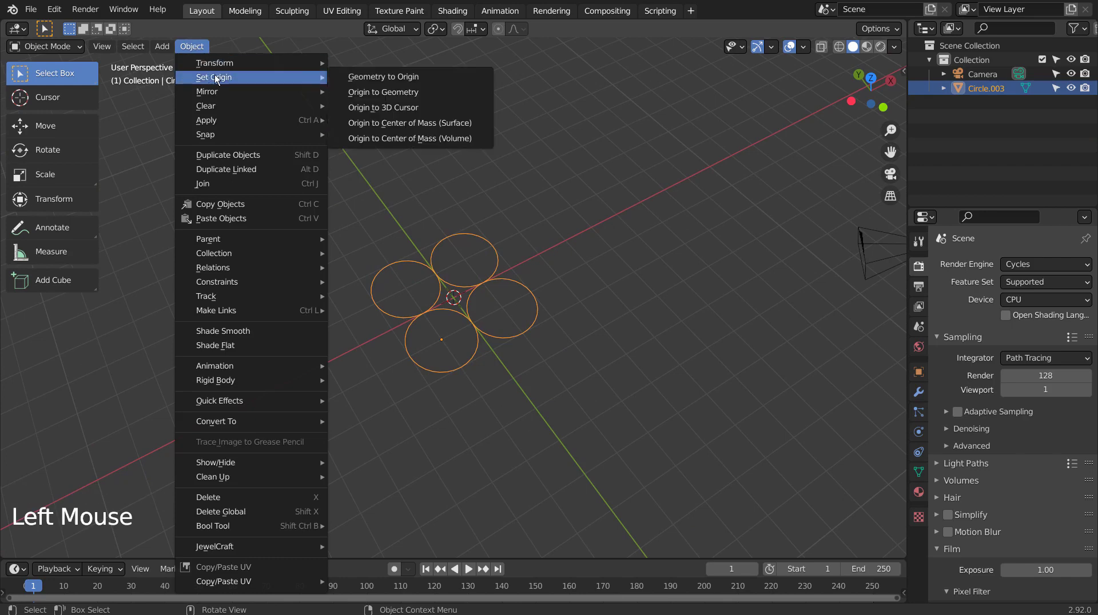
left_click(377, 109)
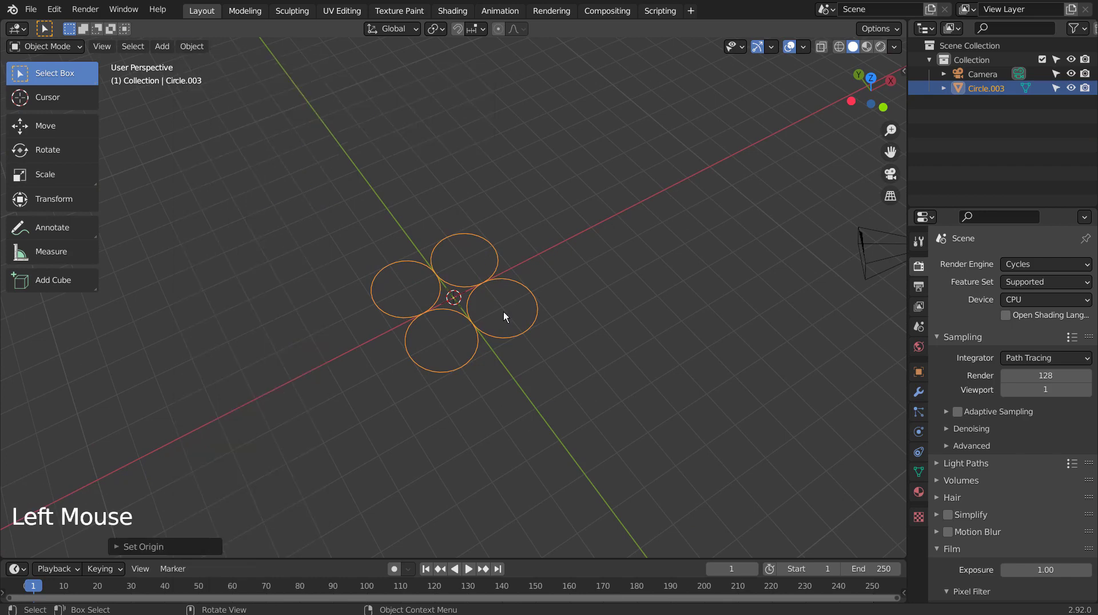
- Add a Screw modifier to the circles with a 15 m screw offset
left_click(919, 393)
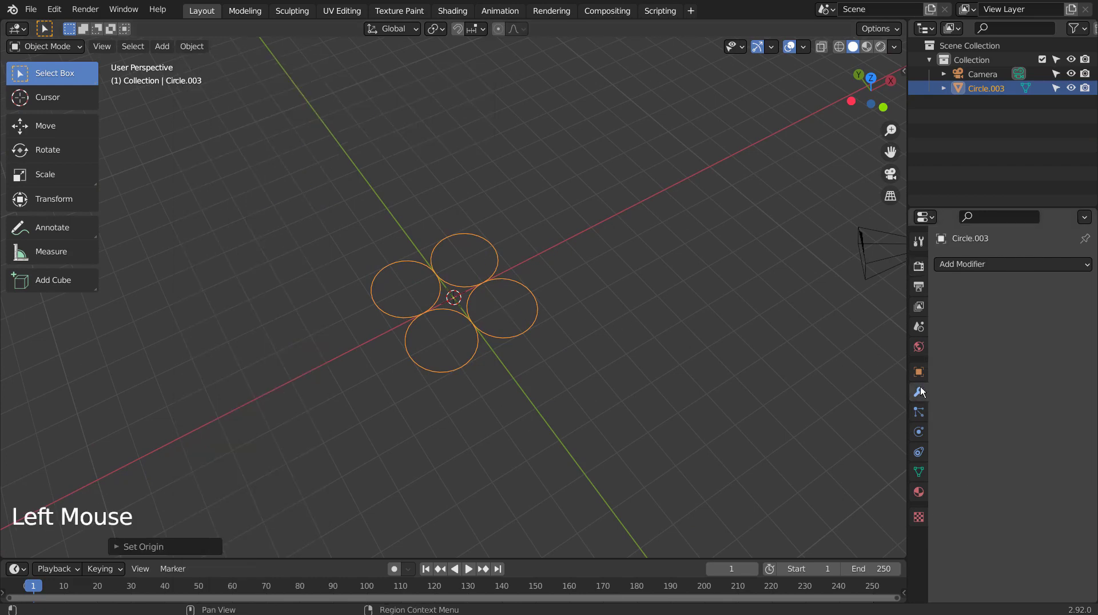
left_click(1000, 264)
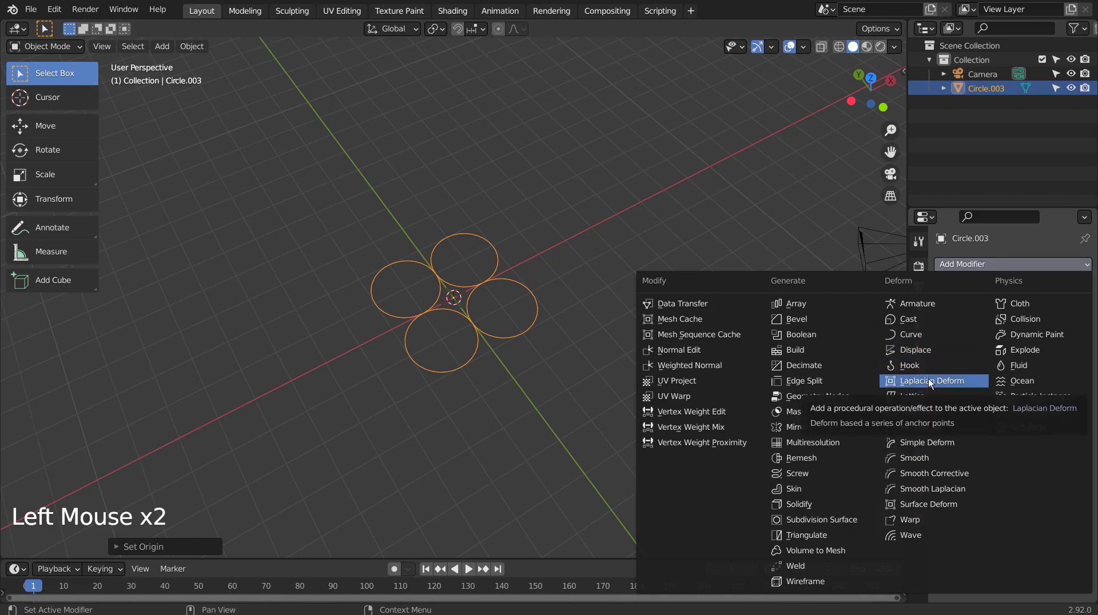
left_click(808, 477)
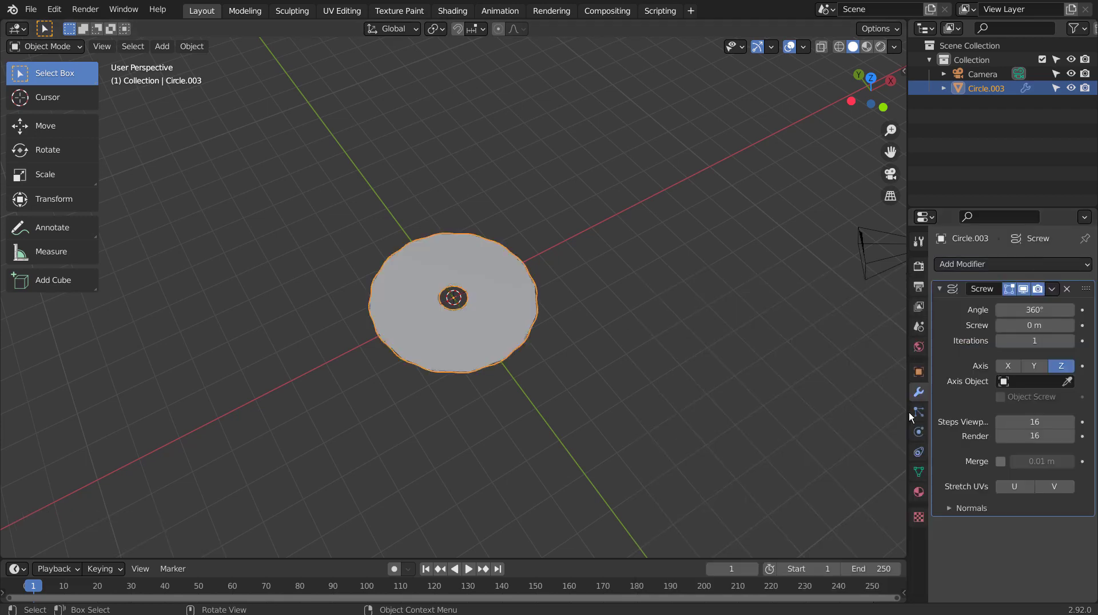
left_click(1001, 325)
type("15")
key("Return")
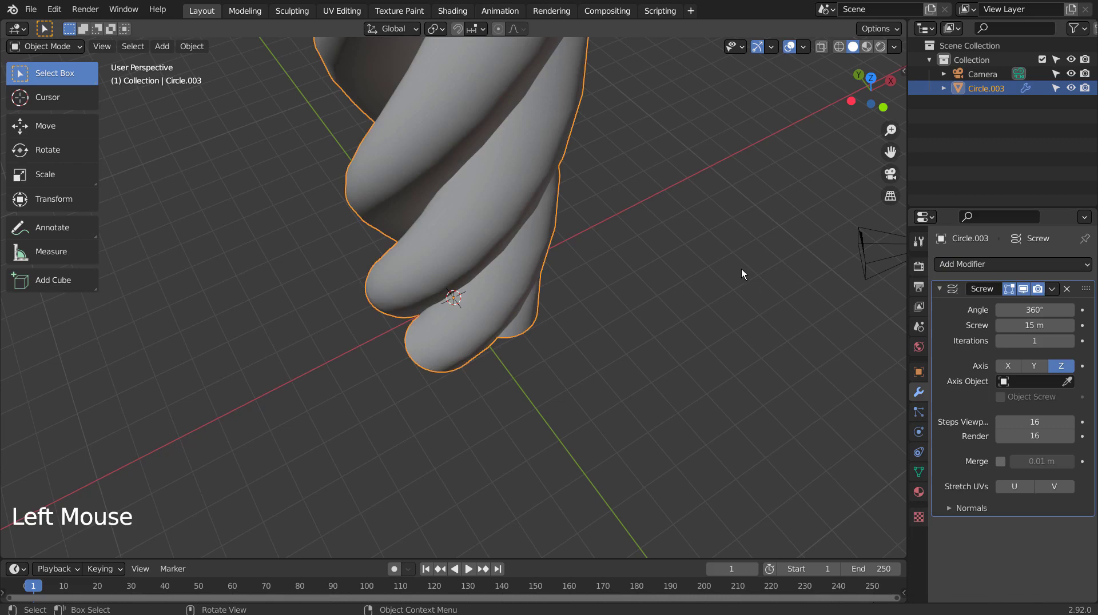
- Raise the Screw iterations to 5 to lengthen the rope
scroll(738, 269, "down", 5)
scroll(730, 256, "down", 2)
mouse_move(729, 256)
middle_mouse_down()
mouse_move(712, 303)
mouse_move(736, 360)
middle_mouse_up()
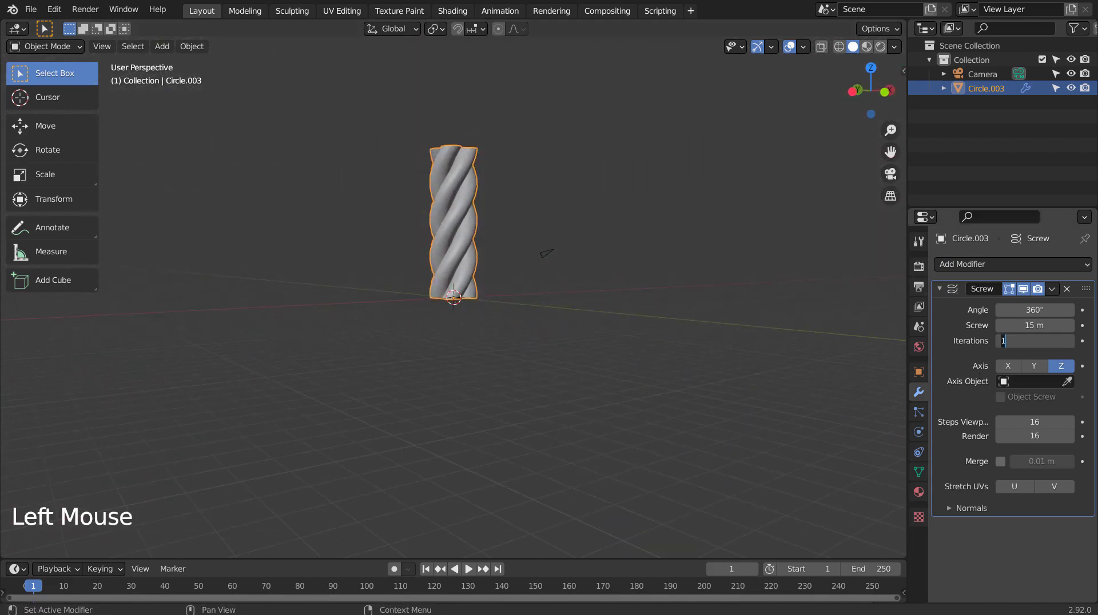
left_click_drag(1058, 341, 1081, 341)
scroll(662, 318, "down", 1)
scroll(679, 276, "down", 7)
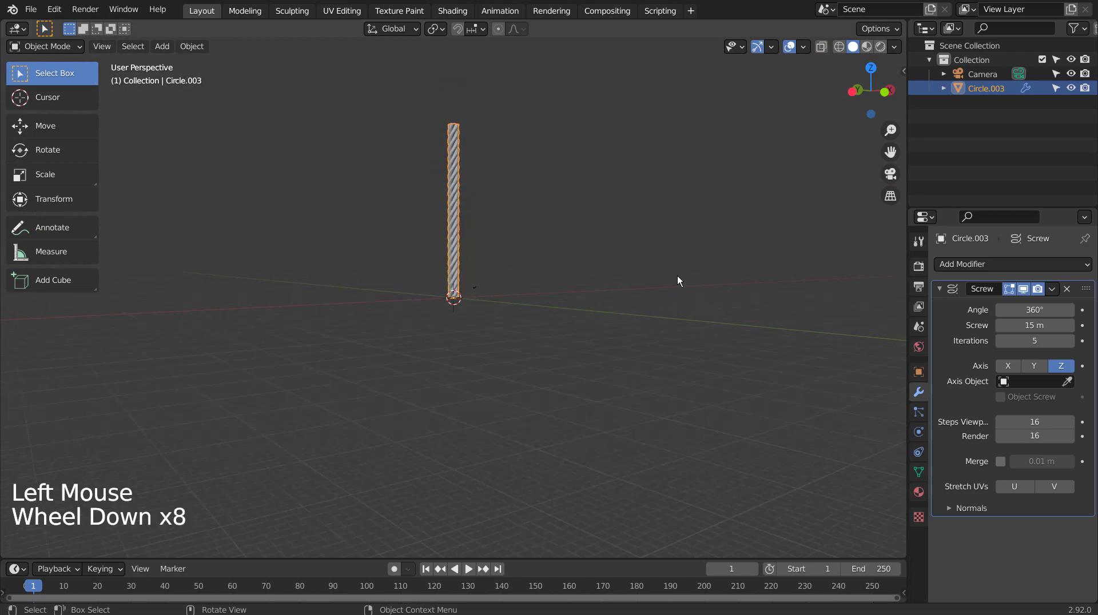
mouse_move(679, 276)
middle_mouse_down()
mouse_move(661, 391)
mouse_move(708, 273)
middle_mouse_up()
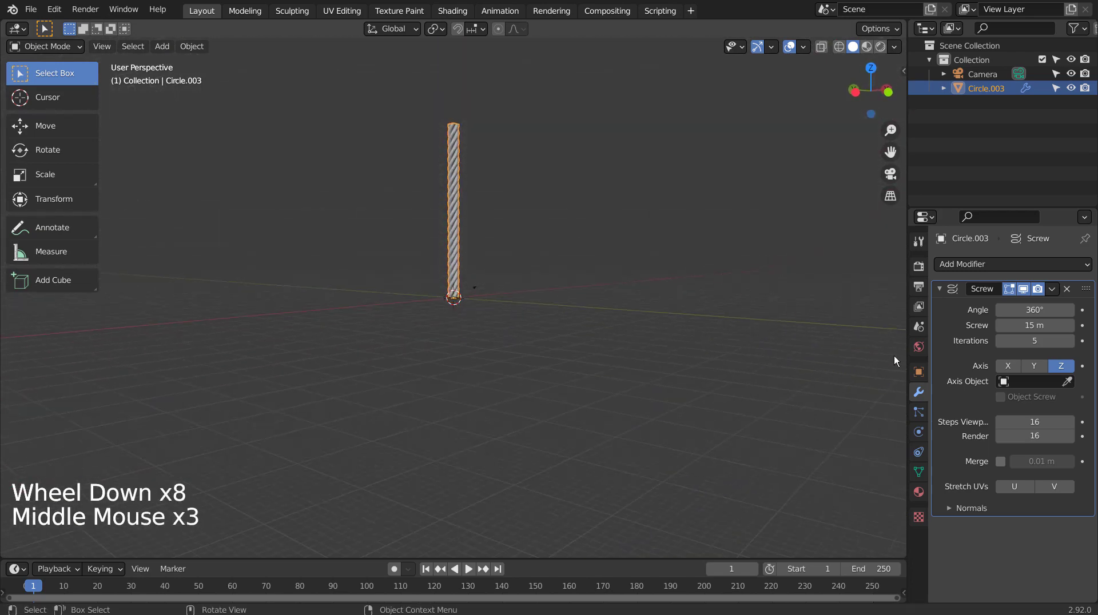
- Change the screw offset to 35 m and deselect the rope
left_click(1024, 325)
key("ctrl+a")
type("35")
key("Return")
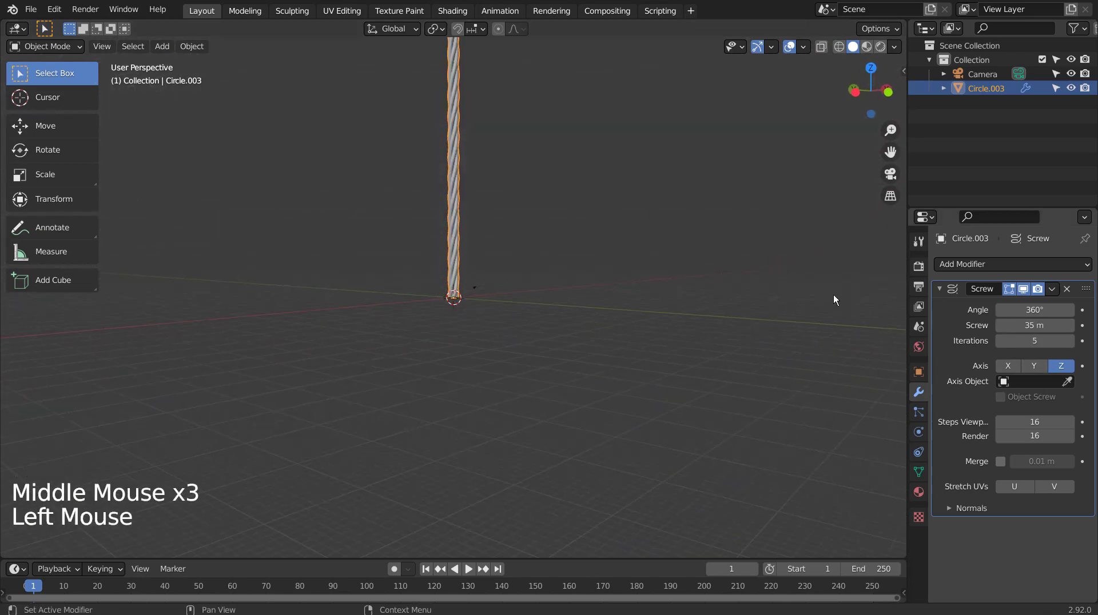
mouse_move(709, 309)
middle_mouse_down()
mouse_move(711, 421)
mouse_move(729, 326)
mouse_move(804, 331)
middle_mouse_up()
left_click(698, 314)
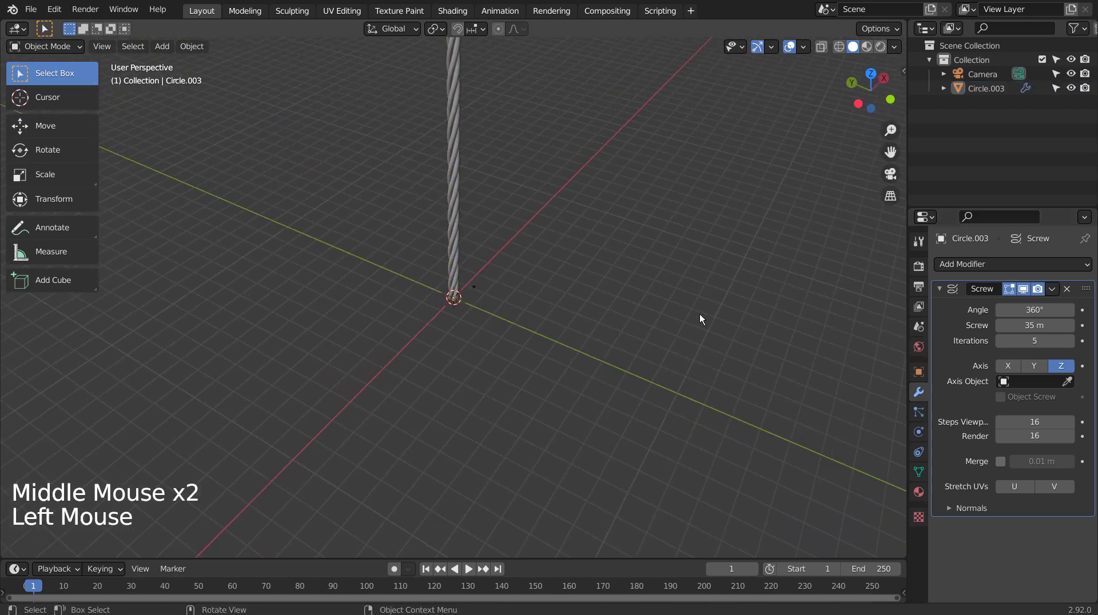
- In front view, add a single-point curve and make it a 3D curve
key("KP_1")
key("shift+a")
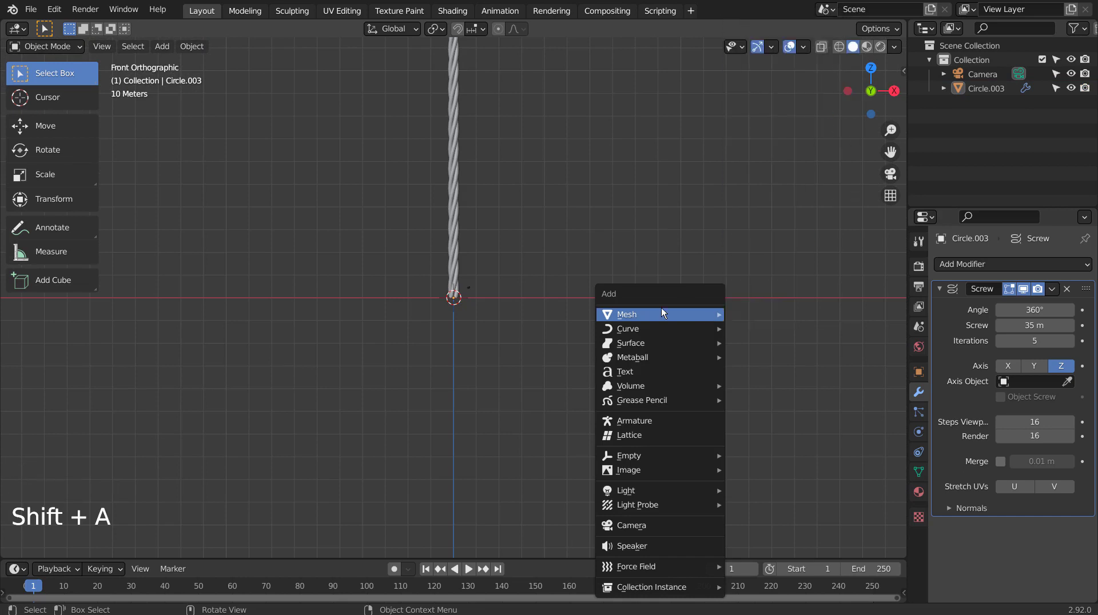
mouse_move(657, 328)
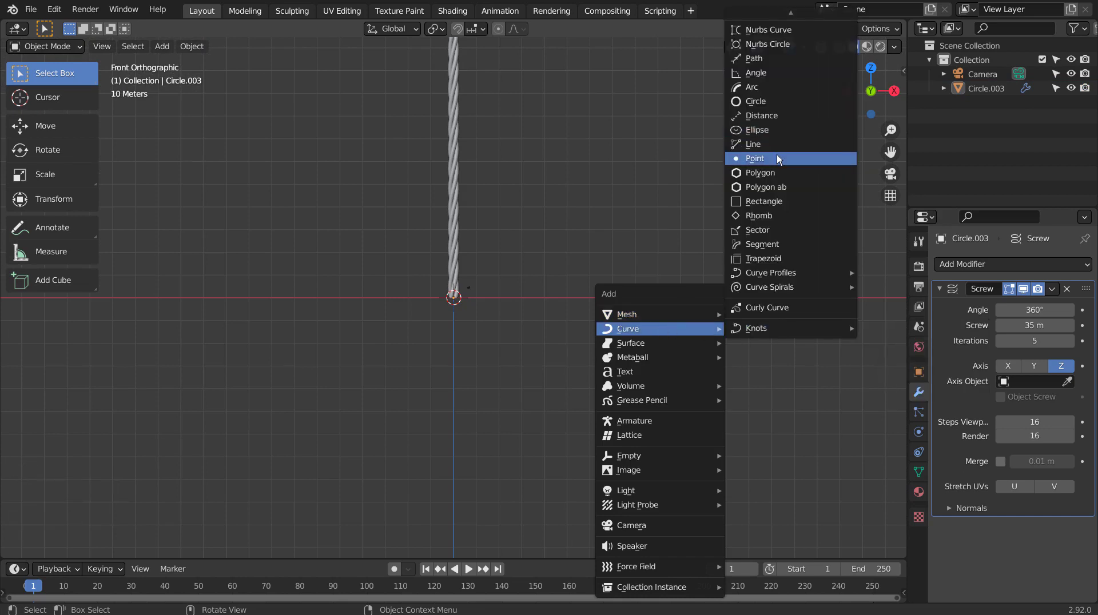
left_click(777, 154)
left_click(182, 547)
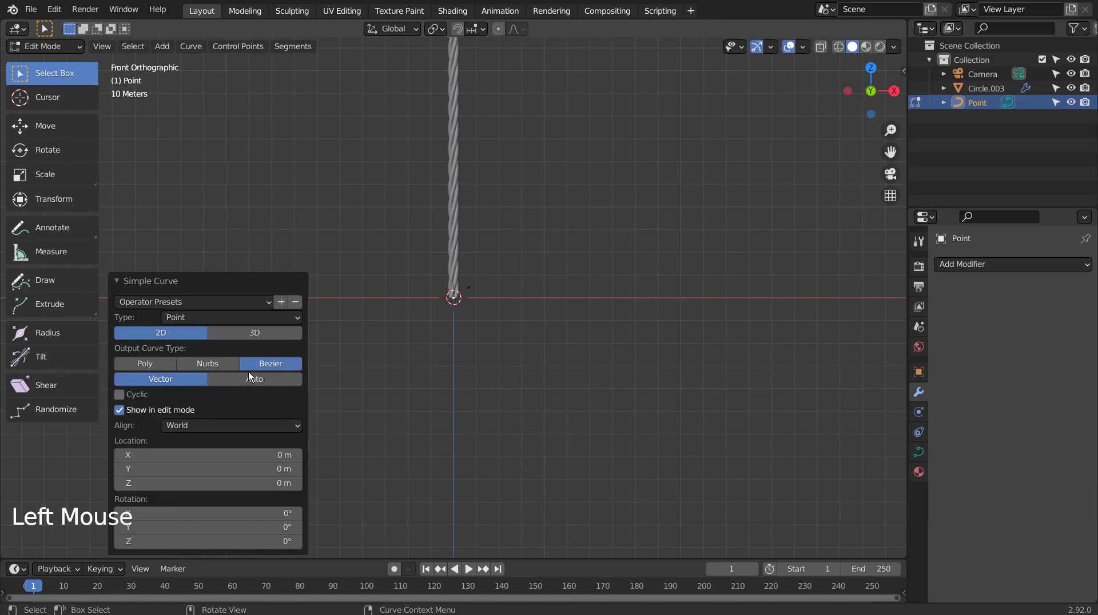
left_click(254, 333)
- Extrude three curve points in a zigzag running to the right
key("e")
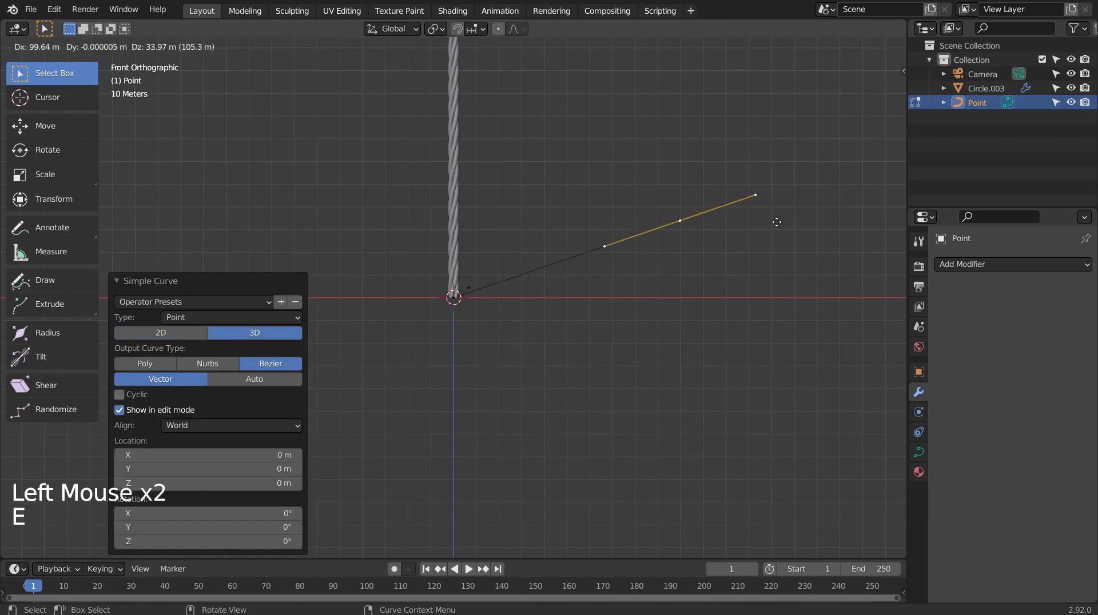
left_click(776, 226)
key("e")
left_click(892, 394)
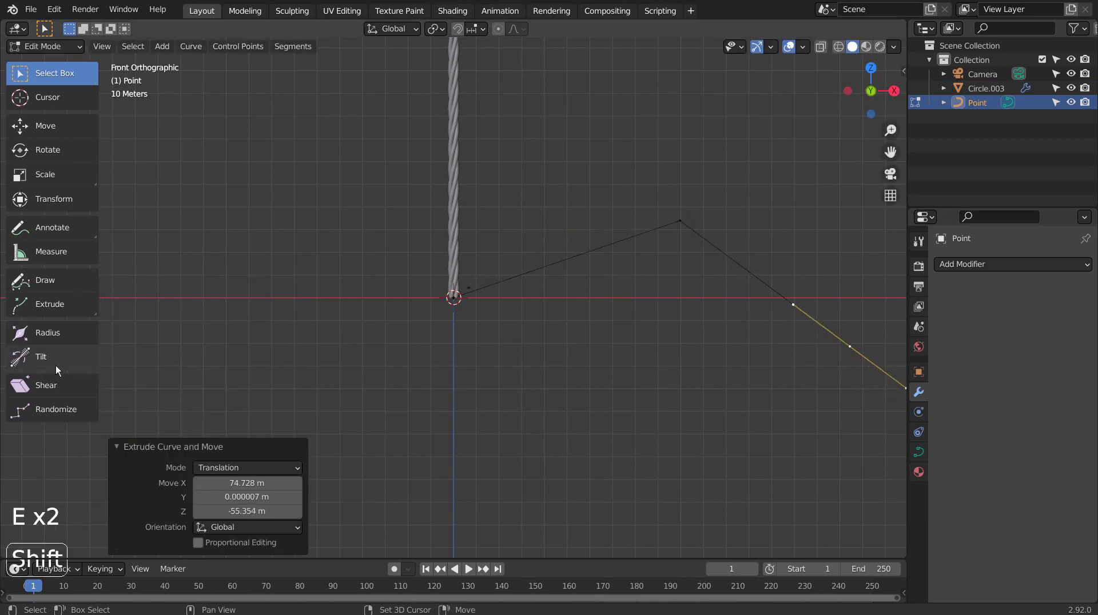
middle_click_drag(674, 360, 295, 403, "shift")
key("e")
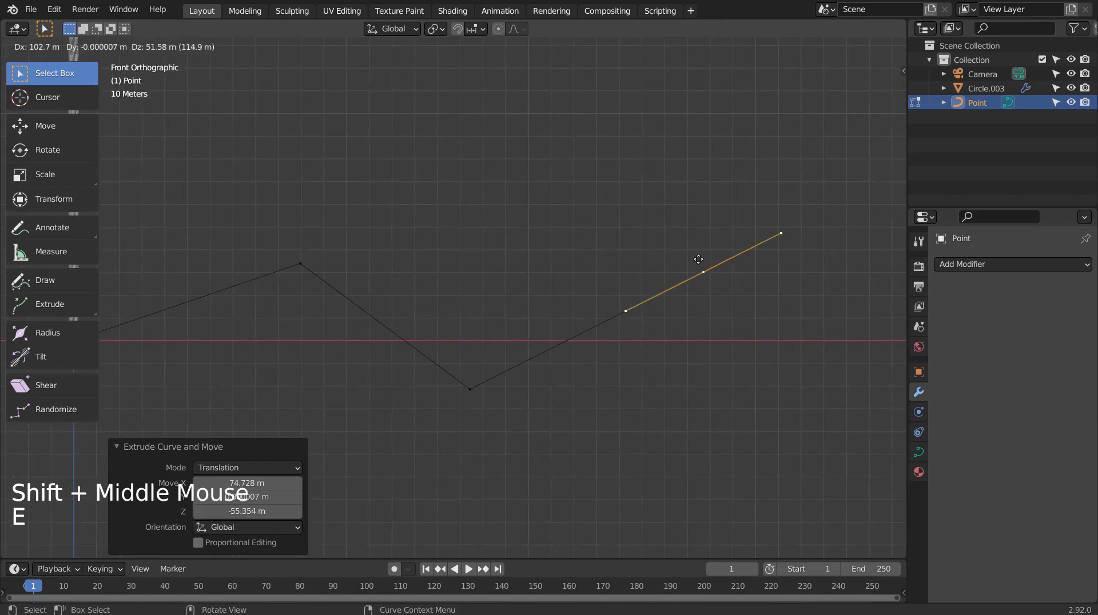
left_click(701, 260)
- Set all curve handles to Automatic to smooth the wave, then leave Edit Mode
key("a")
key("v")
left_click(687, 311)
key("Tab")
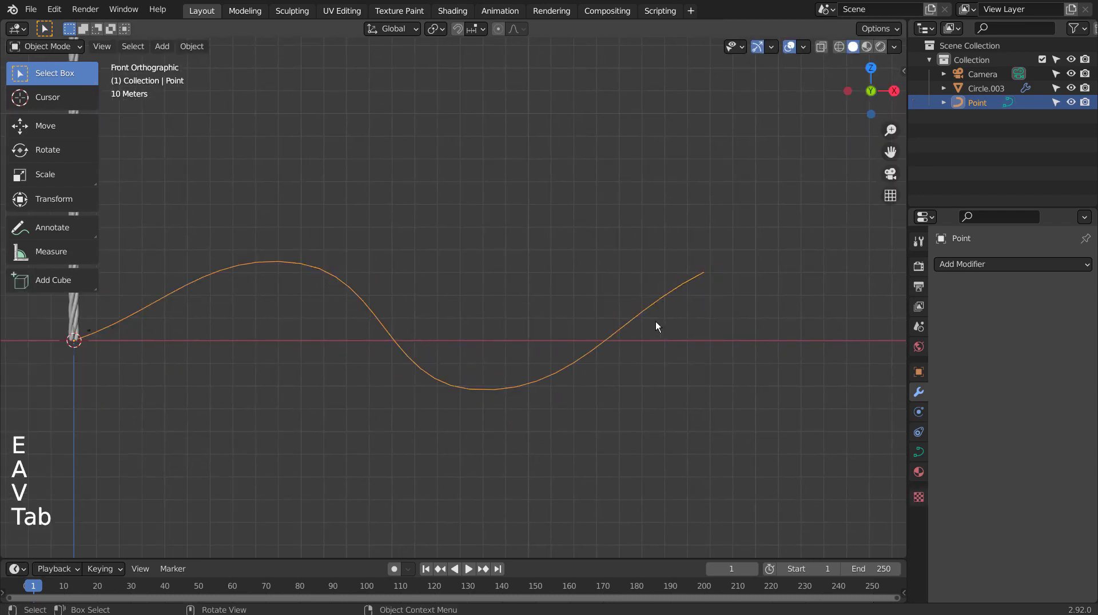
middle_click_drag(252, 331, 444, 336, "shift")
- Add a Curve deform modifier to the rope
left_click(304, 261)
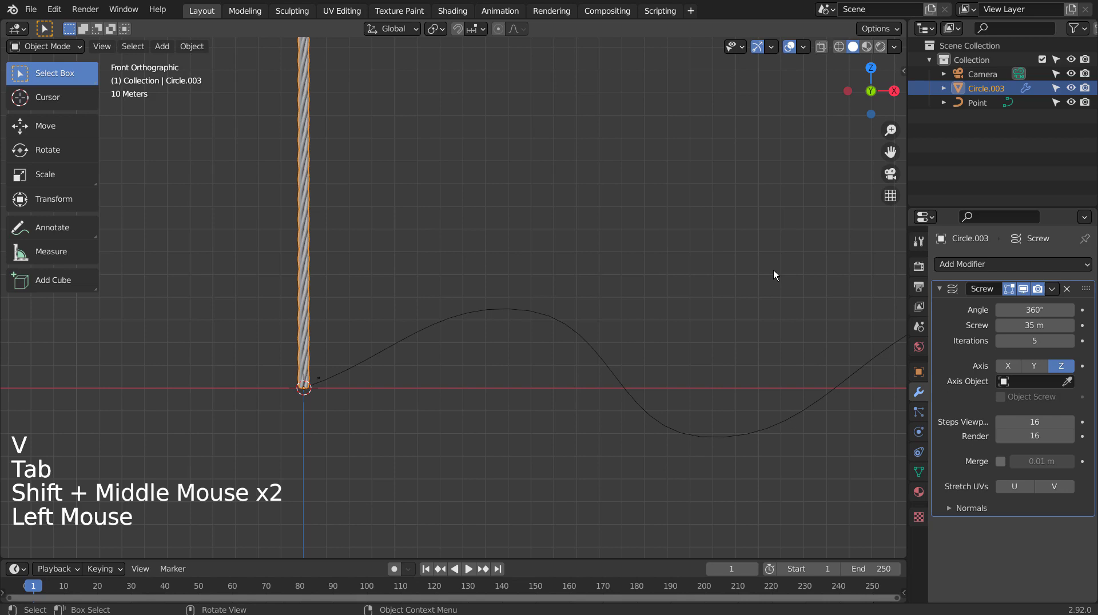
left_click(1001, 267)
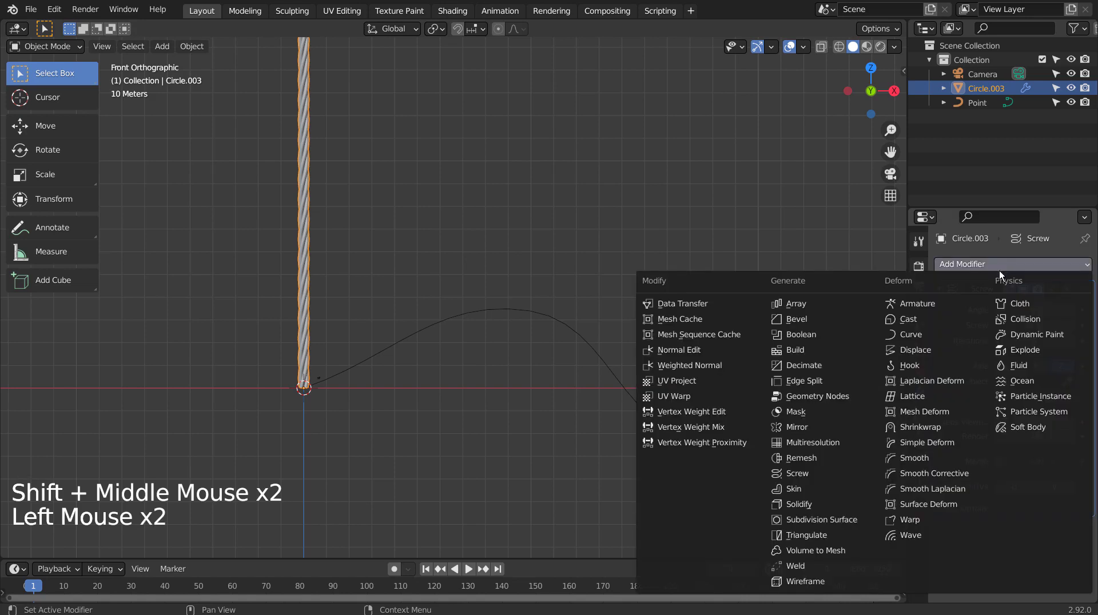
left_click(932, 333)
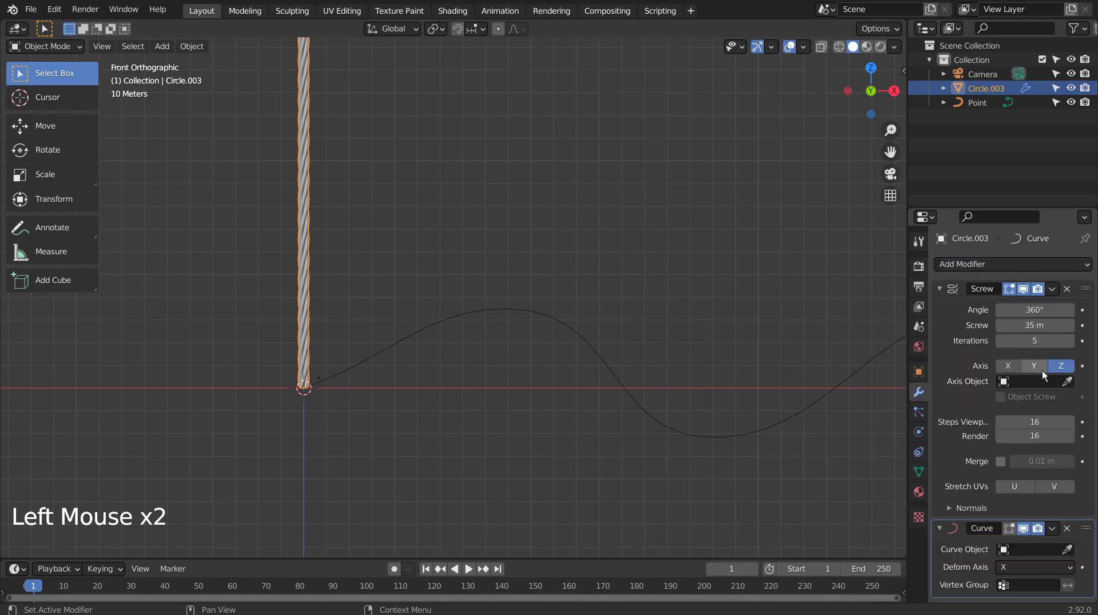
scroll(1018, 383, "down", 3)
scroll(1008, 502, "down", 2)
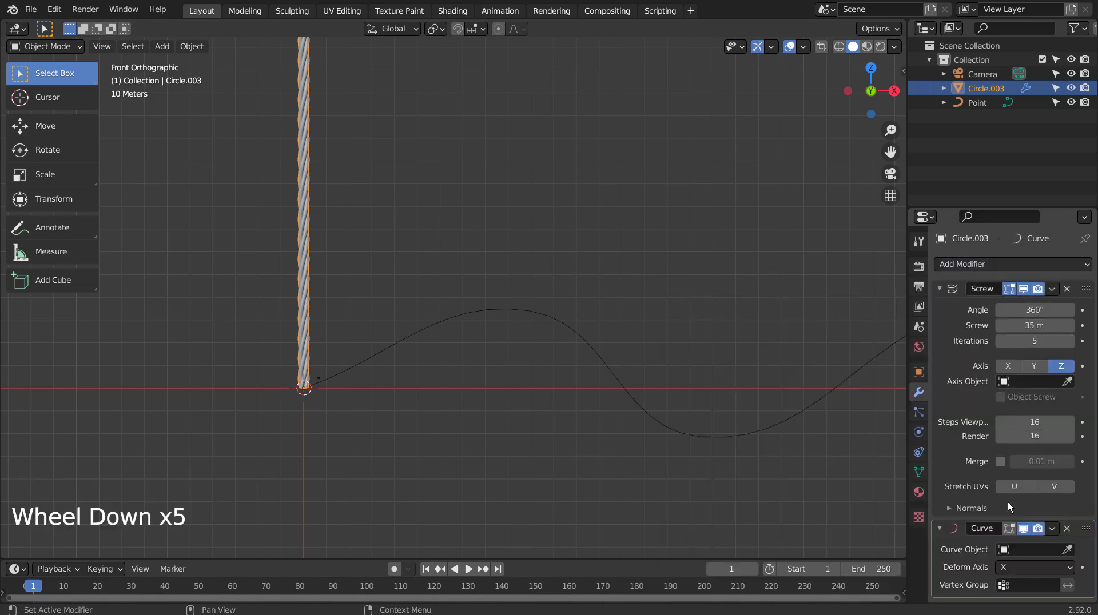
- Set the Curve modifier's object to Point and deform axis to Z
left_click(1030, 549)
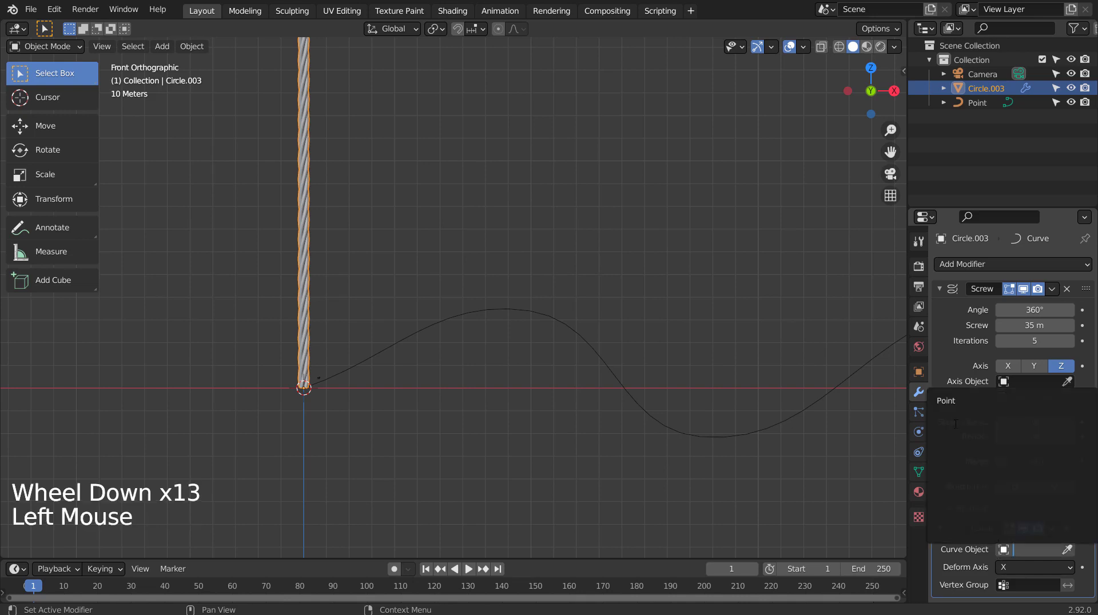
left_click(946, 402)
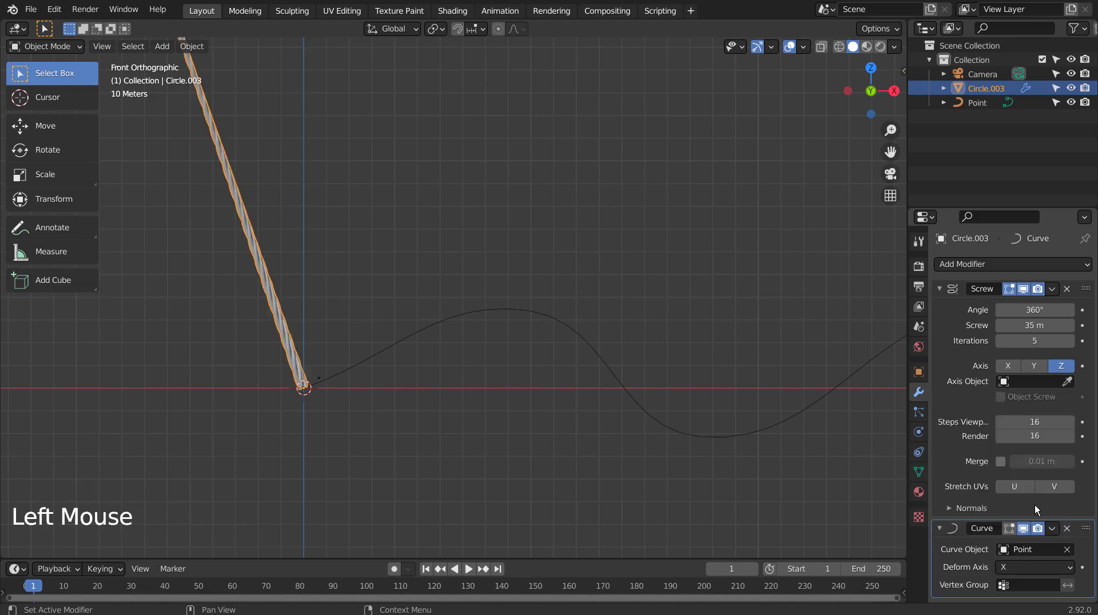
scroll(1059, 560, "down", 6)
left_click(1042, 568)
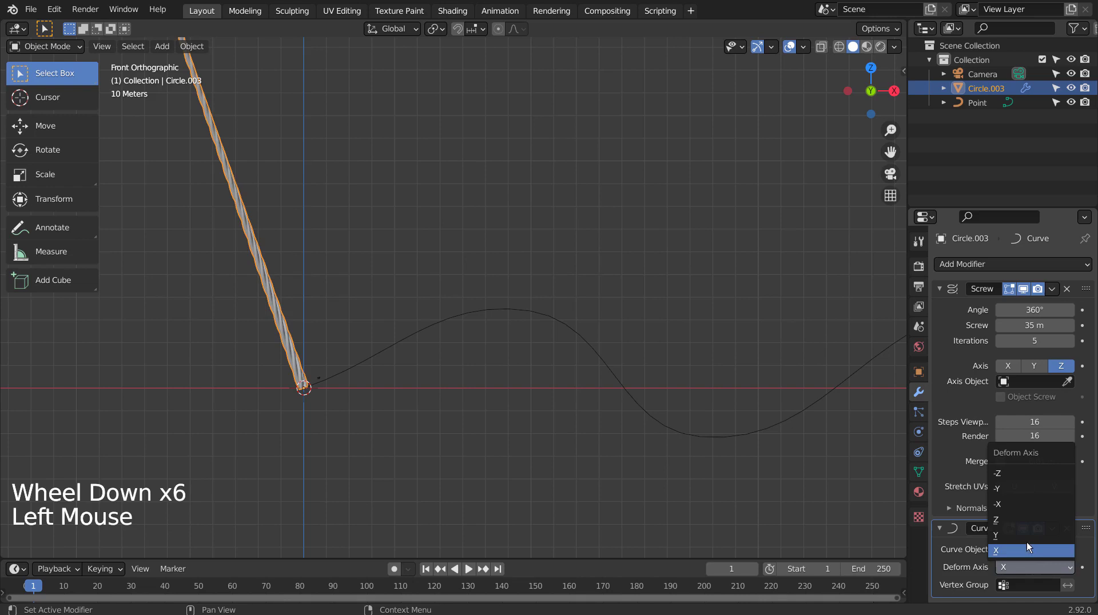
left_click(1024, 519)
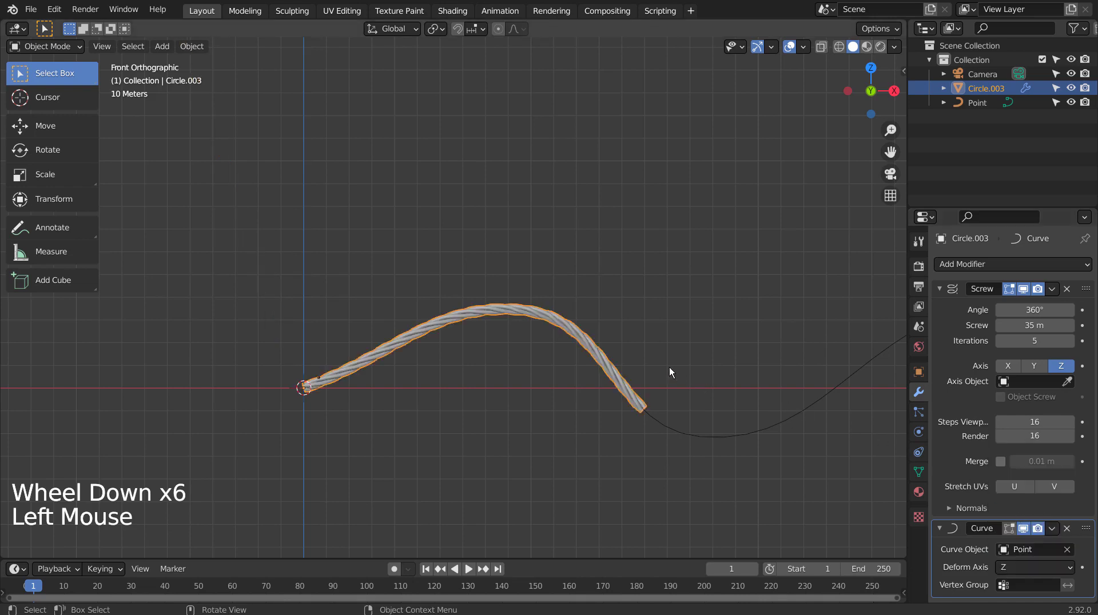
left_click(708, 393)
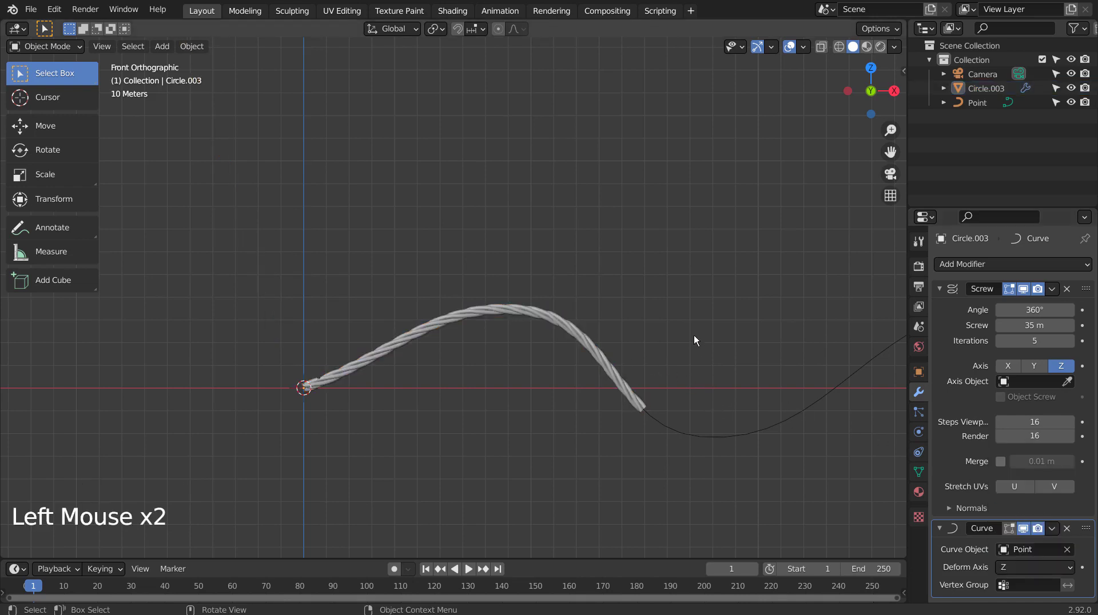
- Box-select the Point curve and scale it down to 0.547
key("b")
left_click_drag(694, 335, 767, 462)
left_click(781, 426)
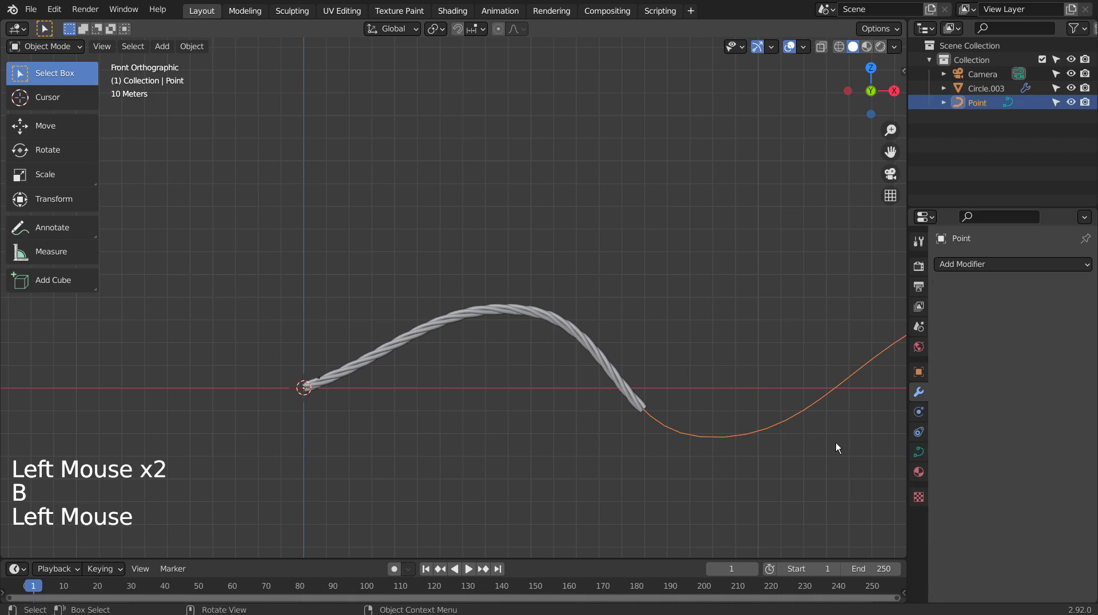
key("s")
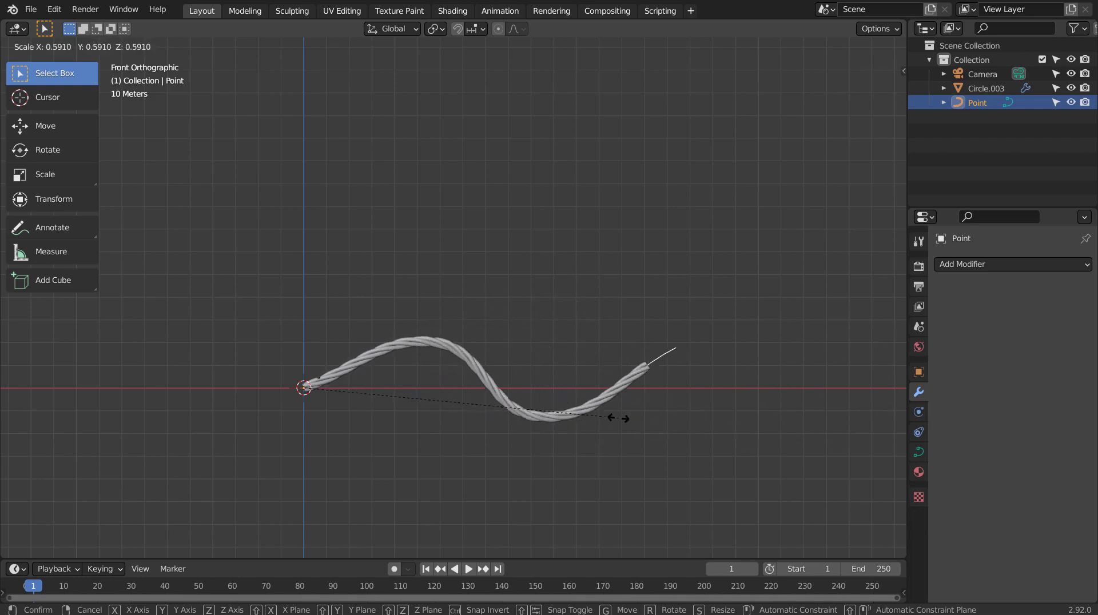
left_click(595, 426)
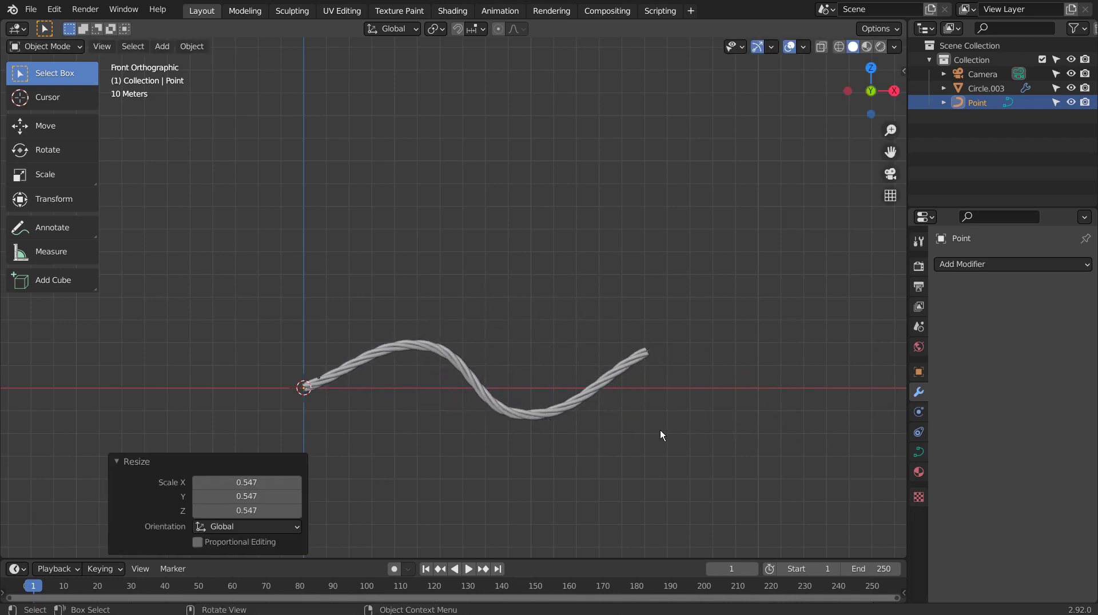
- Orbit into a perspective view and reselect the rope
mouse_move(660, 430)
middle_mouse_down()
mouse_move(736, 411)
mouse_move(605, 411)
mouse_move(605, 424)
mouse_move(677, 407)
mouse_move(613, 260)
mouse_move(485, 239)
middle_mouse_up()
key("Tab")
key("Tab")
scroll(657, 413, "up", 2)
scroll(657, 413, "up", 1)
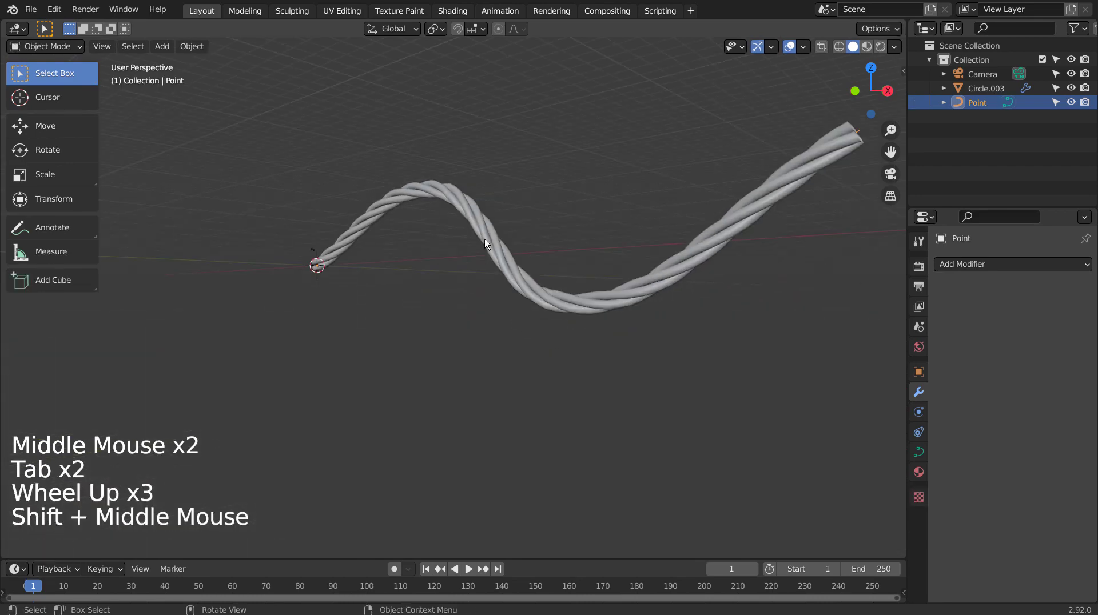
left_click(538, 281)
scroll(596, 266, "up", 4)
- Add a level 3 Subdivision Surface to the rope with Ctrl+3
mouse_move(596, 266)
middle_mouse_down("shift")
mouse_move(523, 310)
mouse_move(543, 324)
middle_mouse_up("shift")
middle_click_drag(544, 324, 562, 339)
key("ctrl+3")
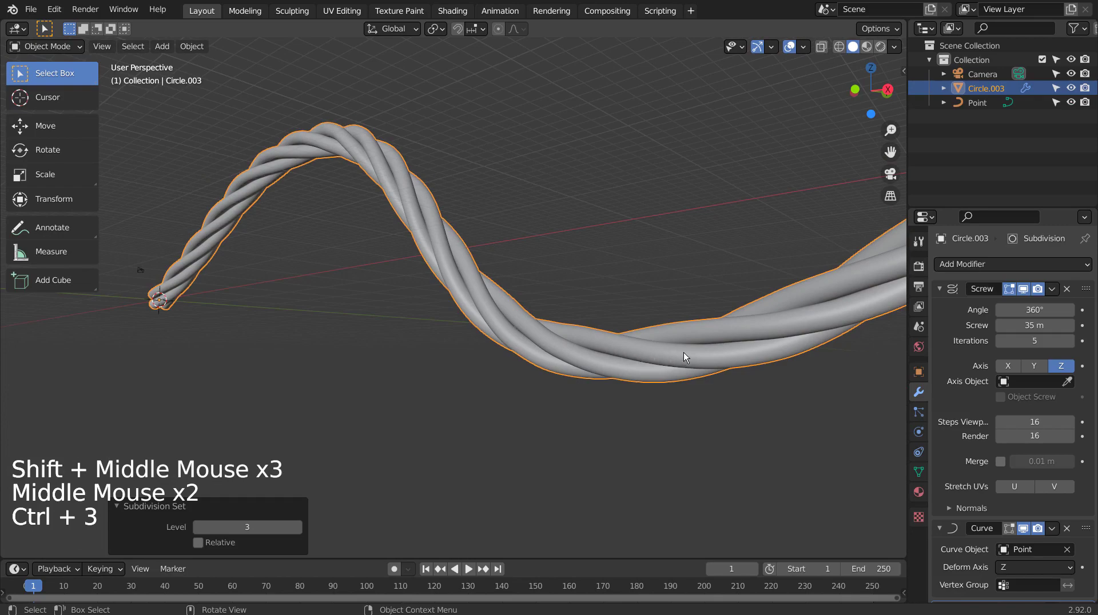
- Switch to the Shading workspace and reframe the rope against the forest HDRI
left_click(452, 10)
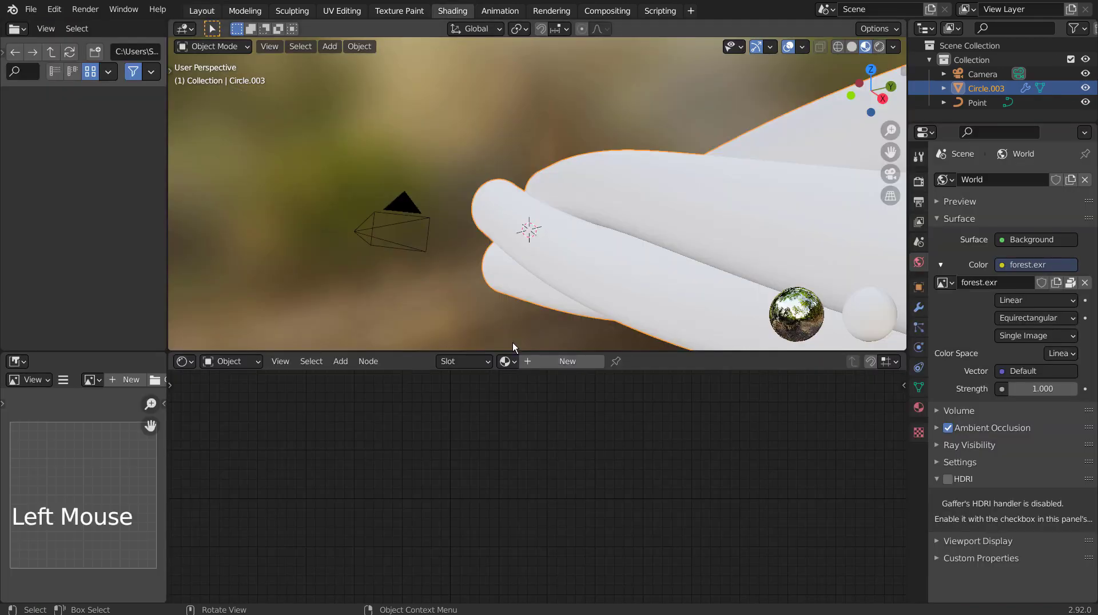
scroll(728, 262, "down", 3)
scroll(732, 256, "down", 2)
mouse_move(733, 255)
middle_mouse_down("shift")
mouse_move(585, 258)
mouse_move(466, 289)
mouse_move(559, 287)
mouse_move(632, 241)
mouse_move(706, 235)
mouse_move(377, 273)
mouse_move(397, 269)
middle_mouse_up("shift")
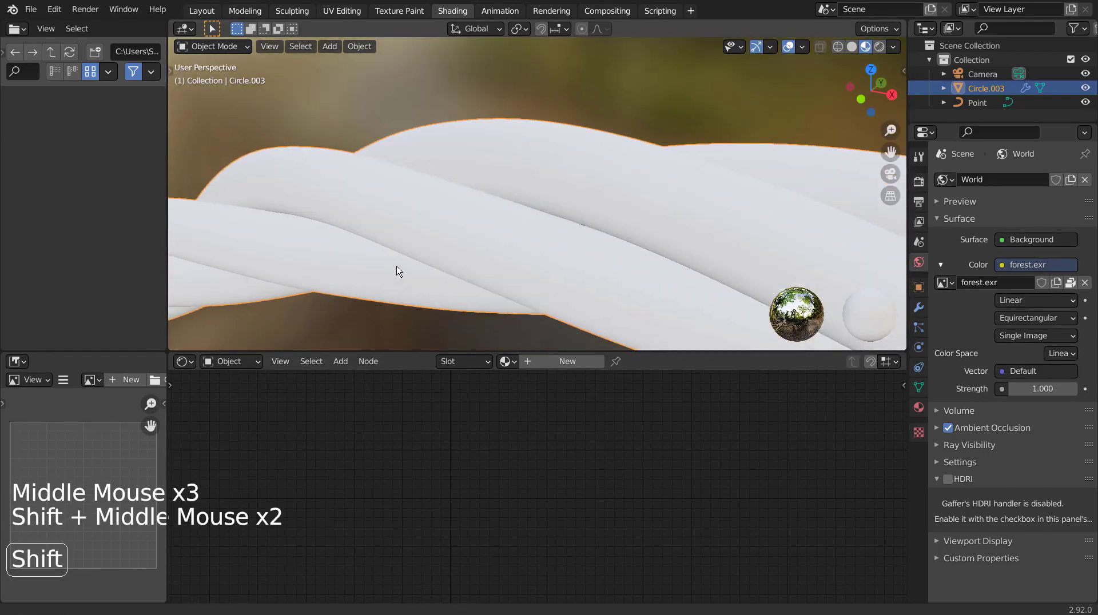
- Create a new rope material and add Layer Weight and ColorRamp nodes
left_click(551, 369)
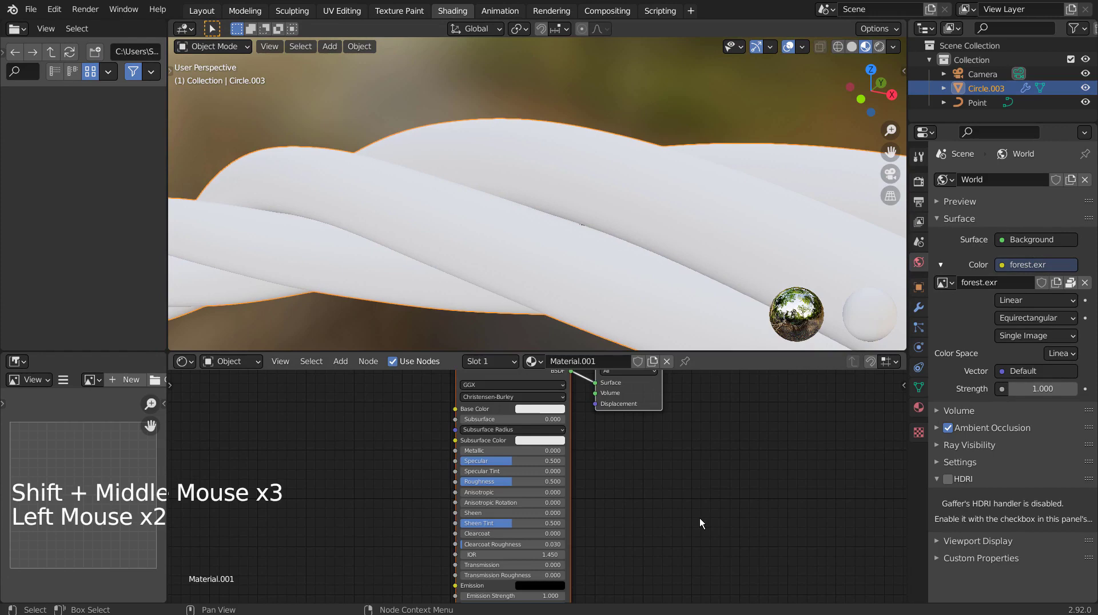
middle_click_drag(699, 518, 904, 509, "shift")
key("shift+a")
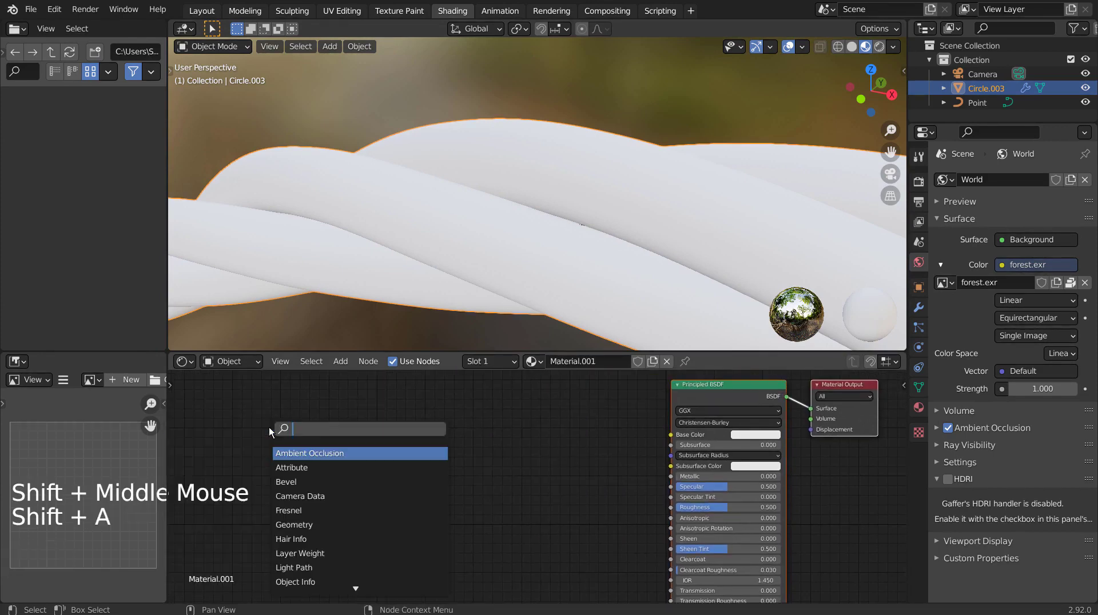
type("lay")
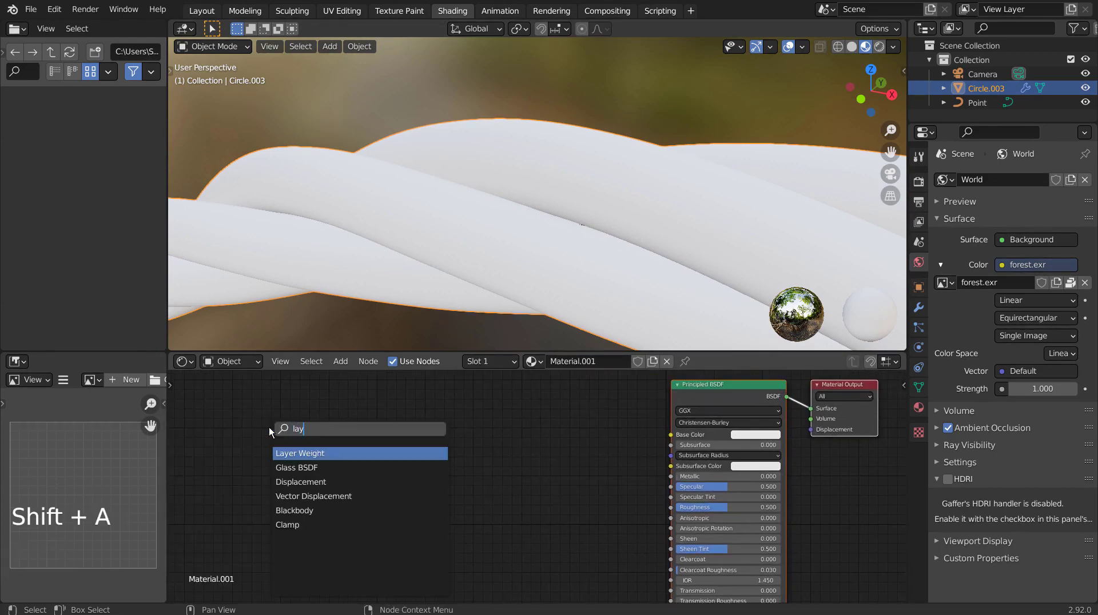
key("Return")
left_click(268, 427)
key("shift+a")
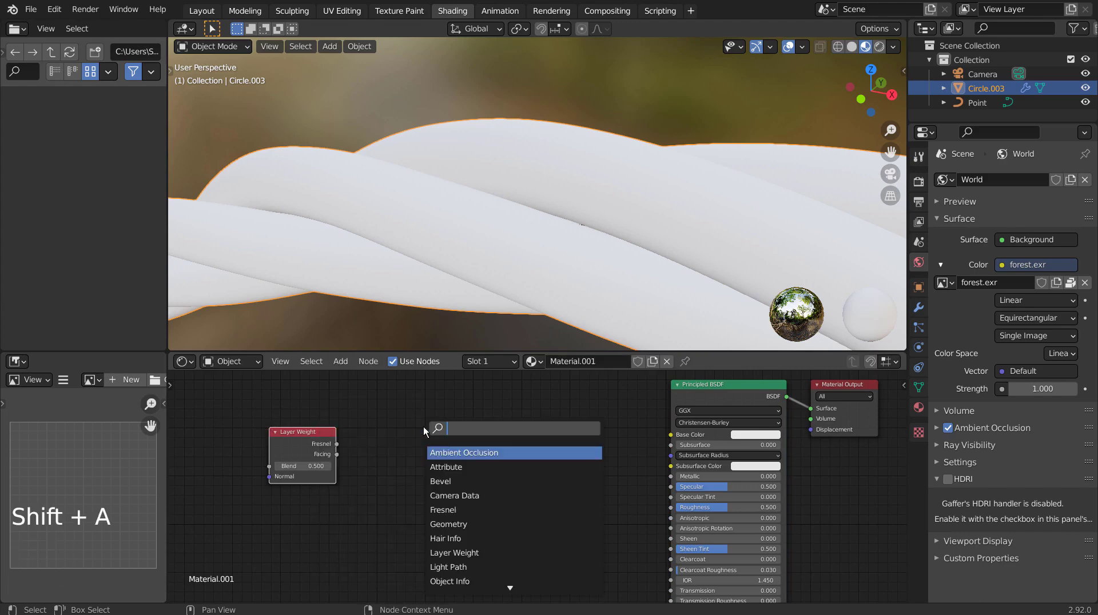
type("col")
key("Return")
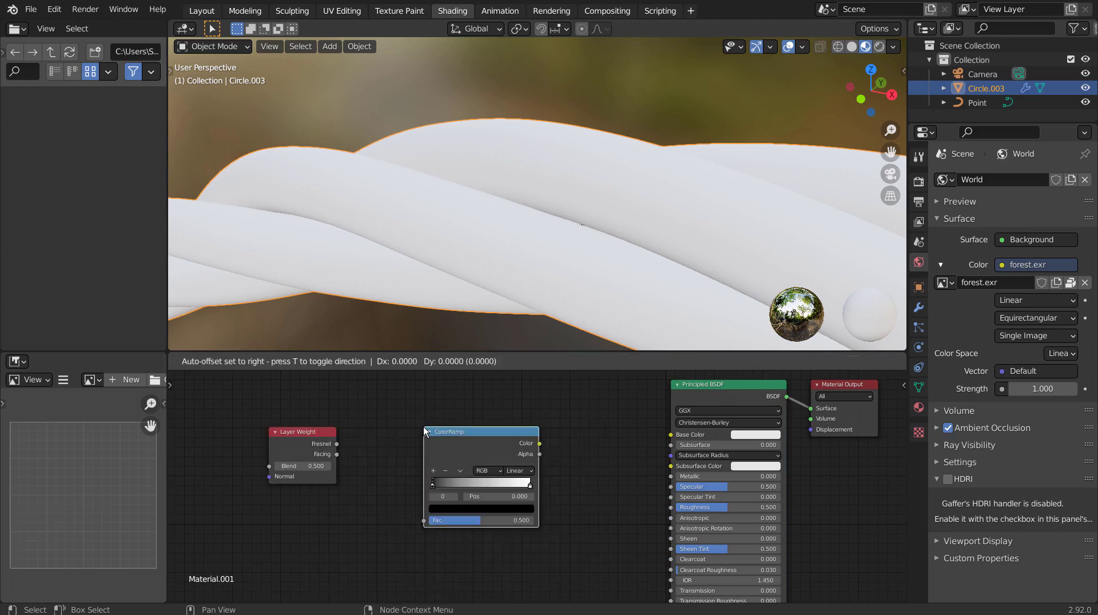
left_click(376, 410)
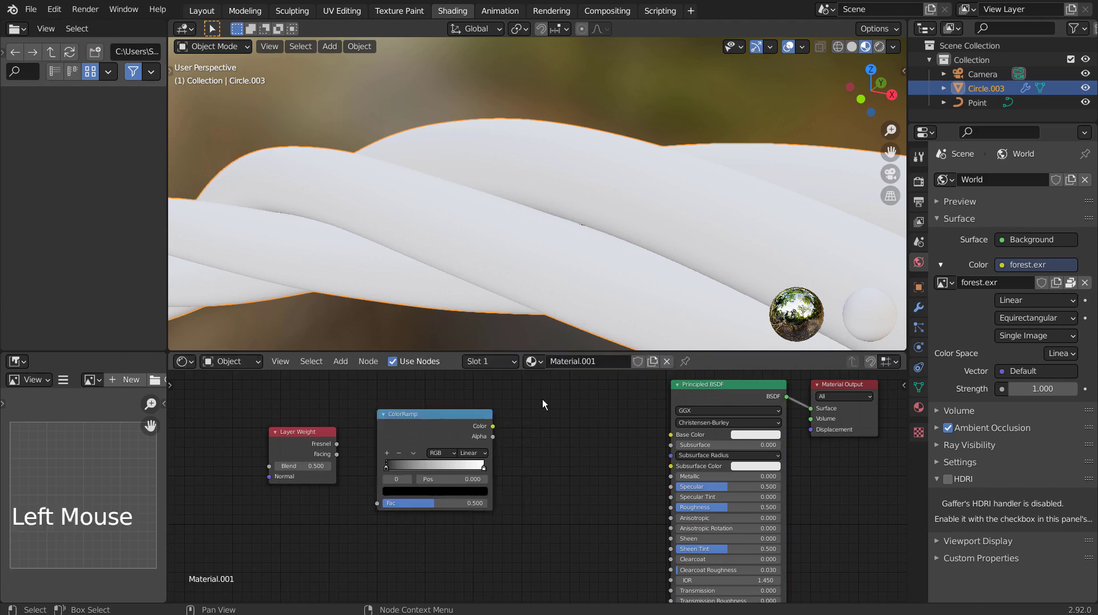
- Add a Hue/Saturation node fed by ColorRamp, and link Layer Weight Facing into ColorRamp Fac
key("shift+a")
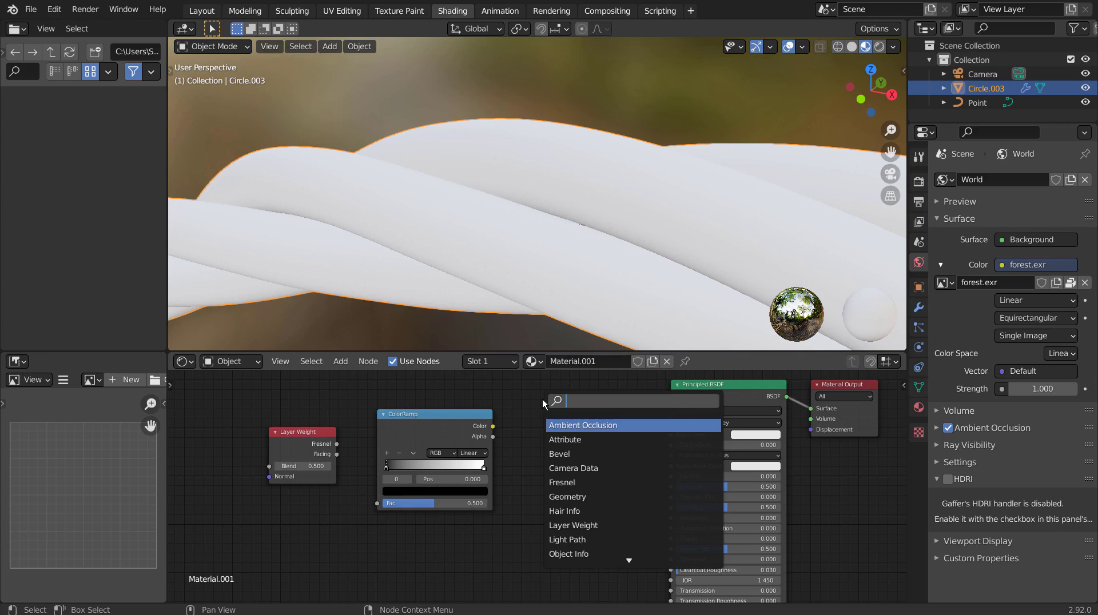
type("h")
key("Down")
key("Down")
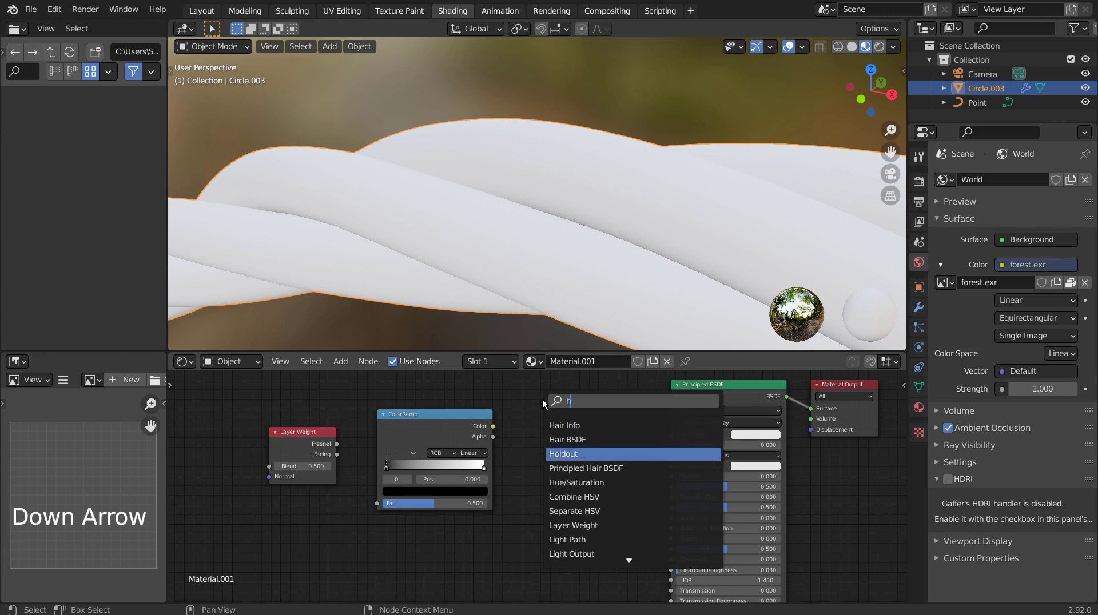
key("Down")
key("Down")
key("Return")
left_click(542, 400)
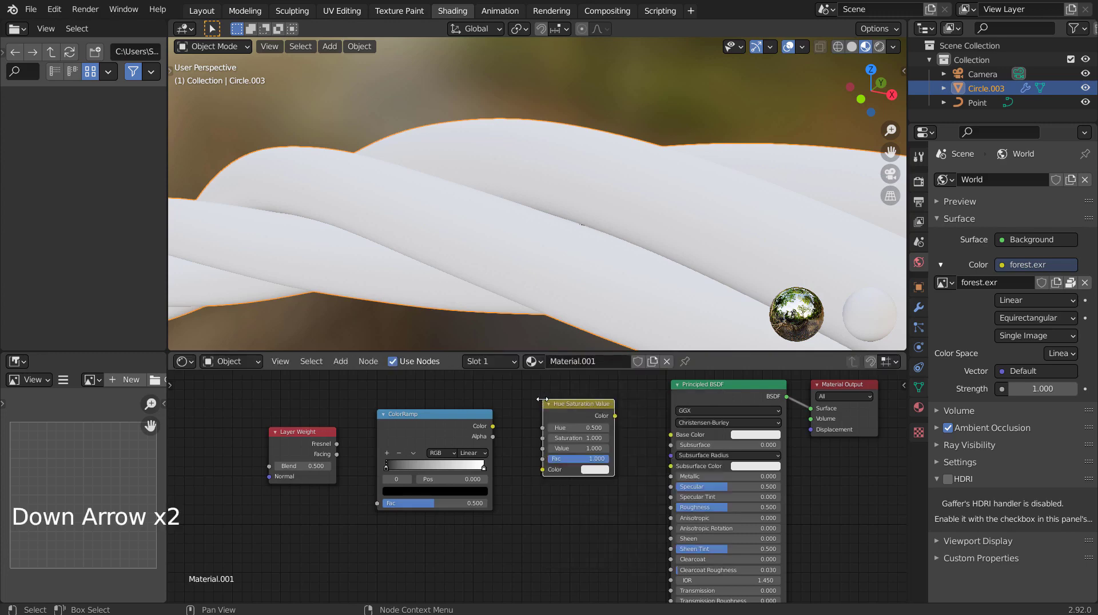
left_click_drag(492, 427, 542, 469)
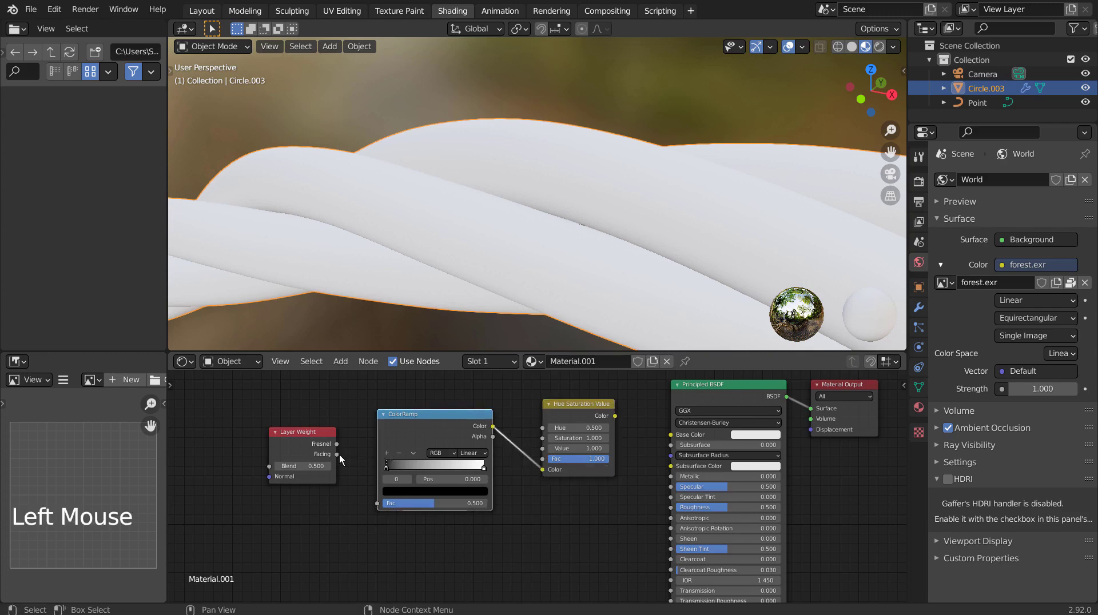
left_click_drag(337, 455, 378, 504)
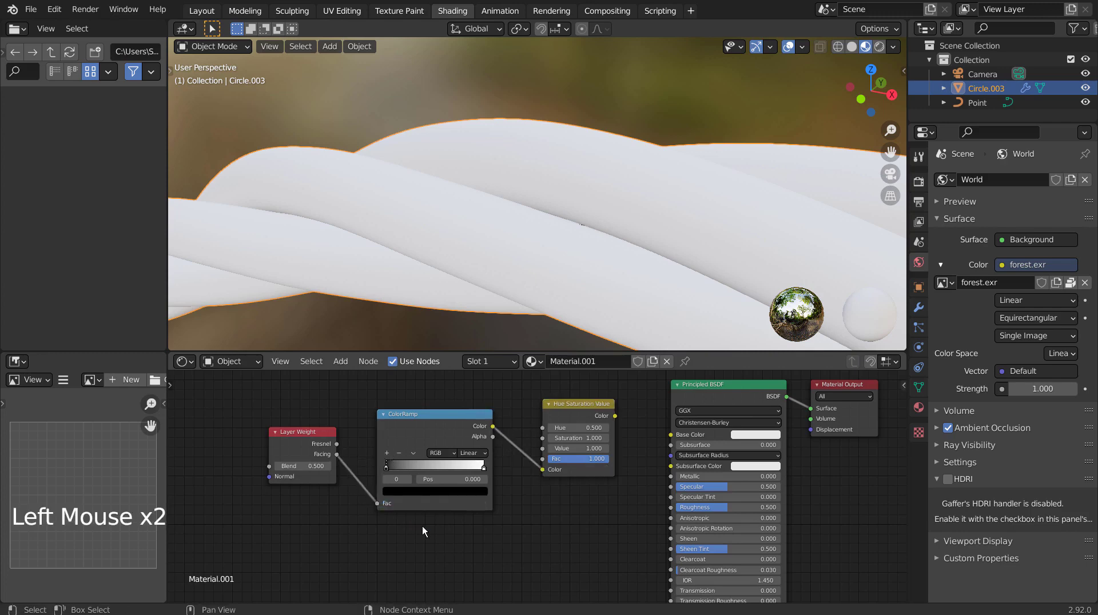
- Set the ColorRamp's left stop to bright red and right stop to magenta
left_click(386, 467)
left_click(398, 493)
mouse_move(457, 411)
left_mouse_down()
mouse_move(464, 355)
mouse_move(424, 419)
left_mouse_up()
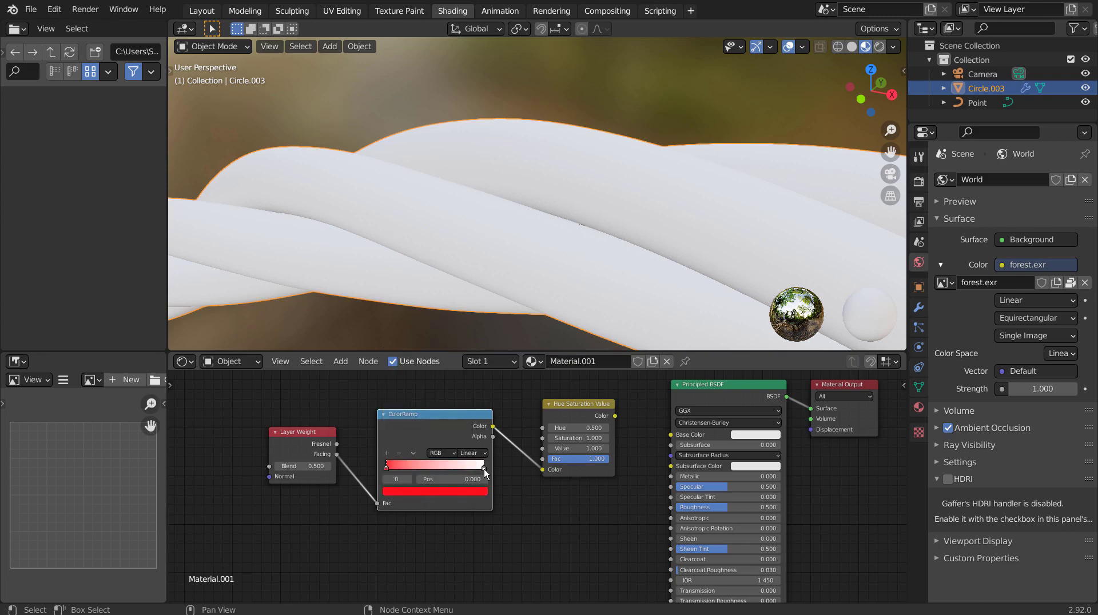
left_click(482, 469)
left_click(479, 493)
left_click(444, 396)
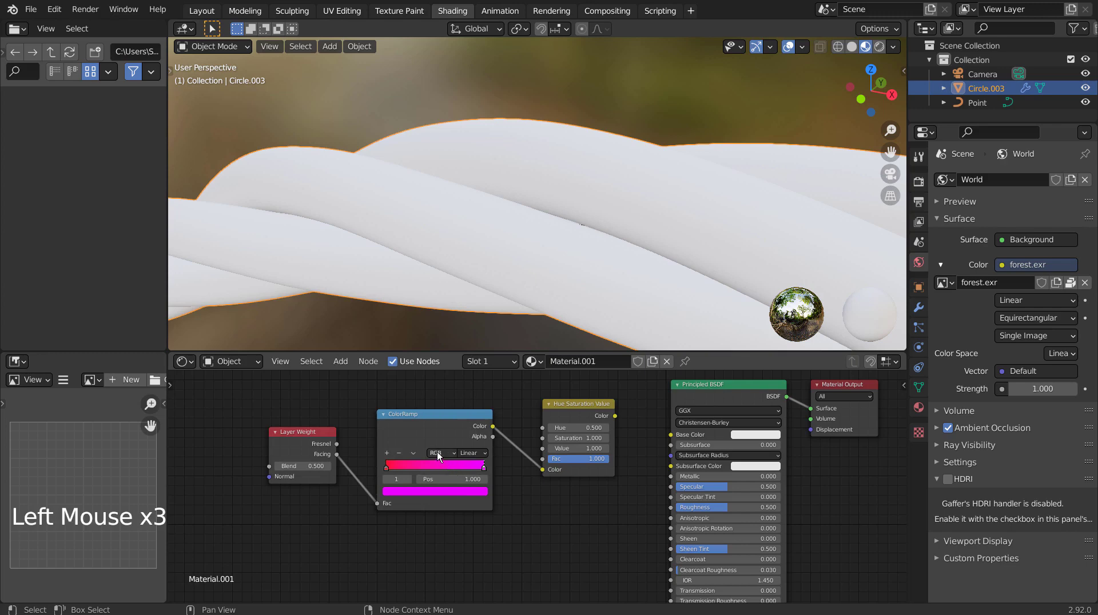
- Use HSV mode with Far interpolation, and link Hue/Saturation into Base Color
left_click_drag(437, 452, 445, 472)
left_click(471, 454)
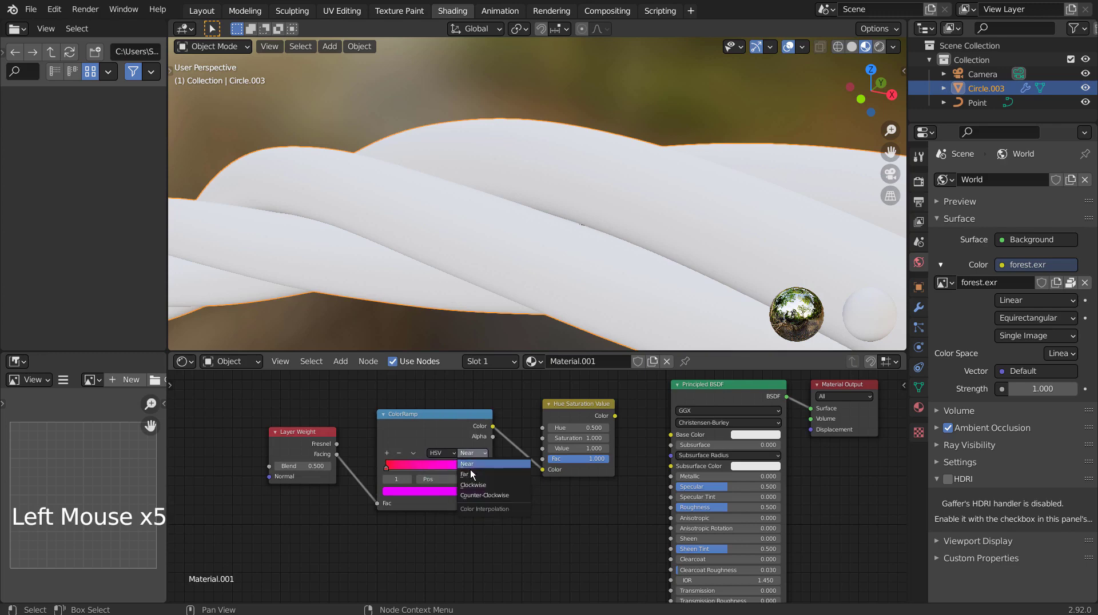
left_click(470, 475)
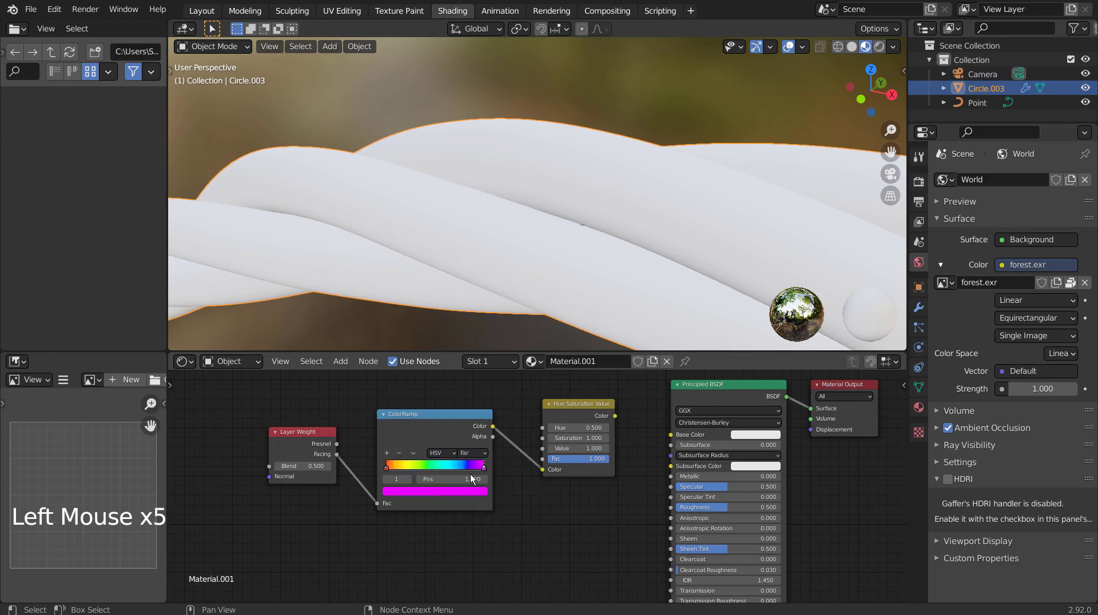
left_click(523, 499)
left_click_drag(615, 416, 671, 434)
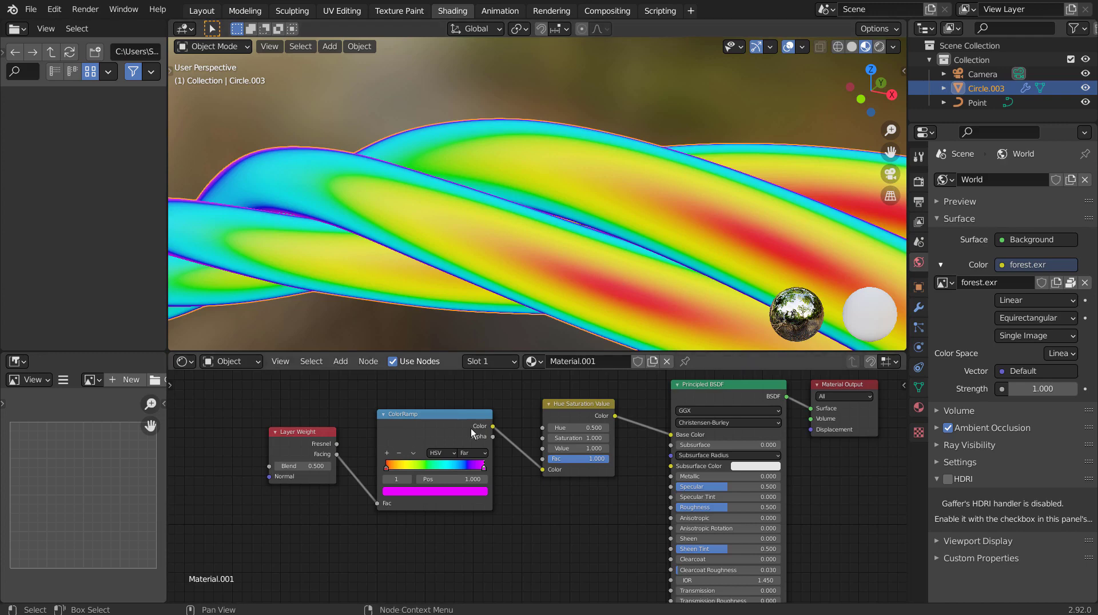
scroll(644, 277, "down", 1)
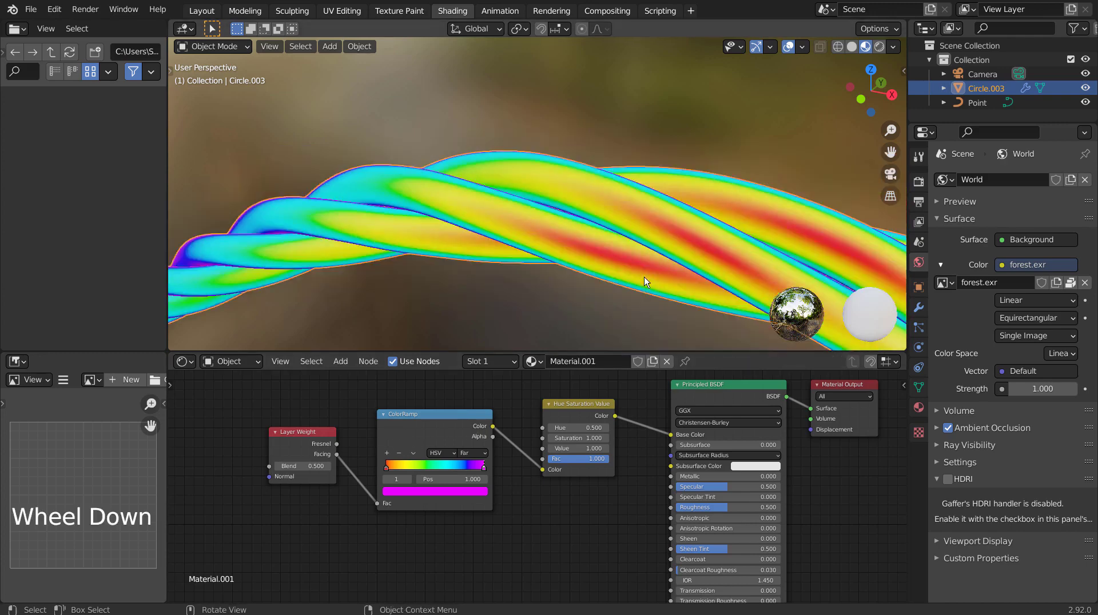
scroll(644, 276, "down", 3)
- Set the Principled BSDF Metallic to 1 and Roughness to about 0.111
mouse_move(698, 275)
middle_mouse_down()
mouse_move(515, 233)
mouse_move(515, 177)
mouse_move(557, 137)
mouse_move(617, 122)
mouse_move(689, 128)
mouse_move(736, 166)
mouse_move(757, 201)
mouse_move(750, 218)
mouse_move(722, 230)
mouse_move(479, 232)
mouse_move(413, 223)
mouse_move(400, 204)
mouse_move(419, 140)
mouse_move(537, 111)
mouse_move(644, 137)
mouse_move(672, 246)
middle_mouse_up()
mouse_move(695, 477)
left_mouse_down()
mouse_move(781, 476)
mouse_move(729, 503)
left_mouse_up()
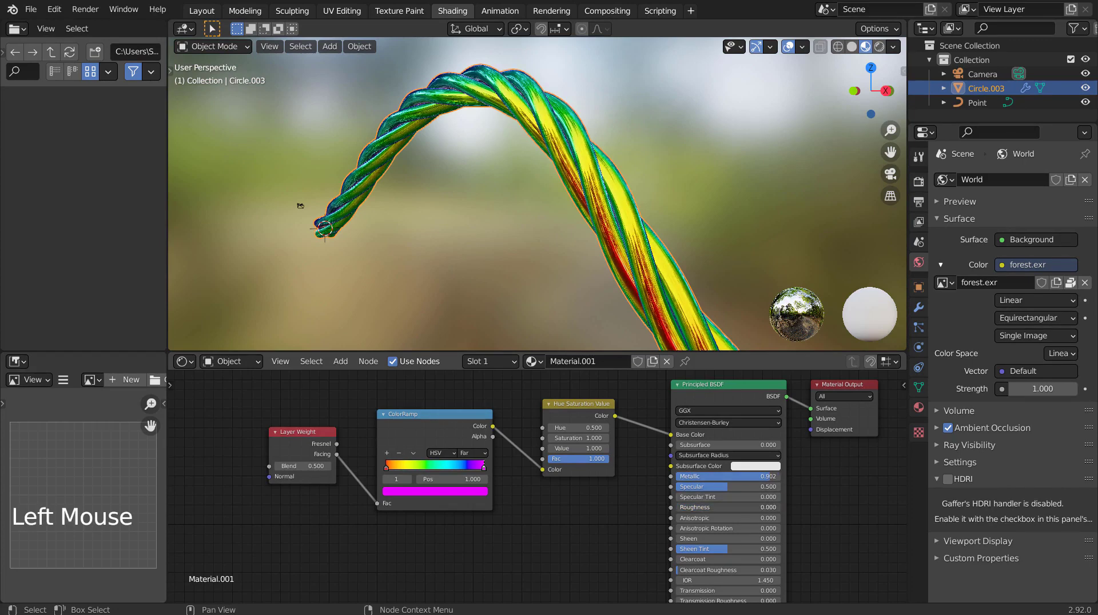
mouse_move(703, 507)
left_mouse_down()
mouse_move(733, 507)
mouse_move(688, 508)
left_mouse_up()
mouse_move(504, 208)
middle_mouse_down()
mouse_move(811, 224)
mouse_move(834, 245)
mouse_move(698, 258)
mouse_move(537, 243)
mouse_move(509, 215)
mouse_move(533, 197)
mouse_move(671, 225)
mouse_move(702, 252)
mouse_move(677, 276)
mouse_move(590, 248)
mouse_move(537, 187)
mouse_move(526, 191)
mouse_move(532, 210)
mouse_move(605, 265)
mouse_move(697, 251)
mouse_move(705, 226)
mouse_move(789, 229)
mouse_move(546, 251)
mouse_move(533, 235)
middle_mouse_up()
- Reselect the rope Circle.003 and return to the Layout workspace
left_click(622, 208)
left_click(598, 238)
left_click(206, 11)
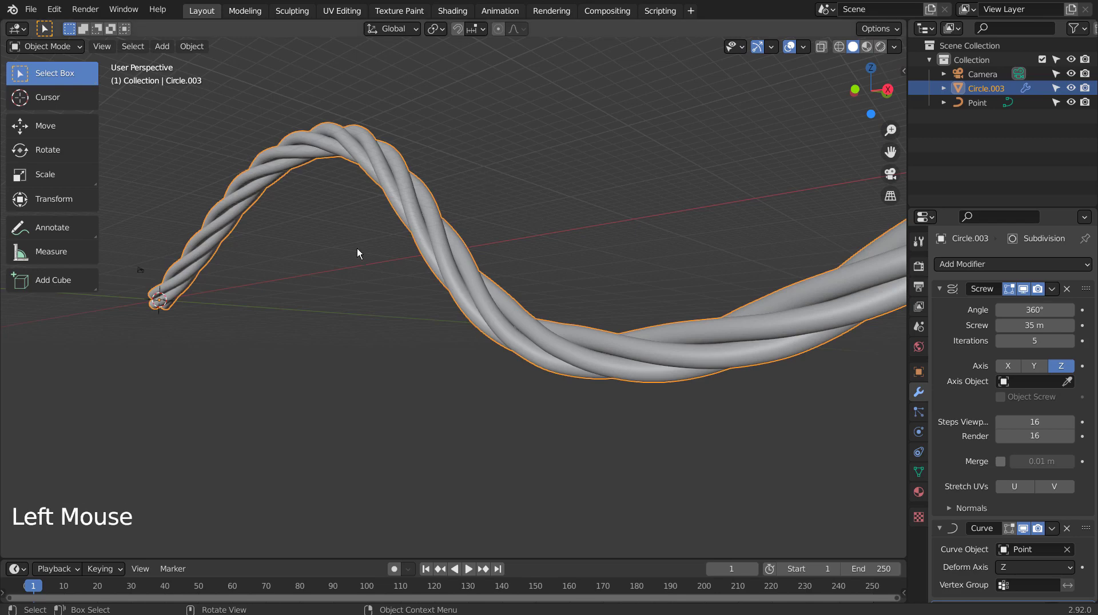
- View the rope from the front and reselect Circle.003 to show its modifier stack
key("KP_7")
key("KP_1")
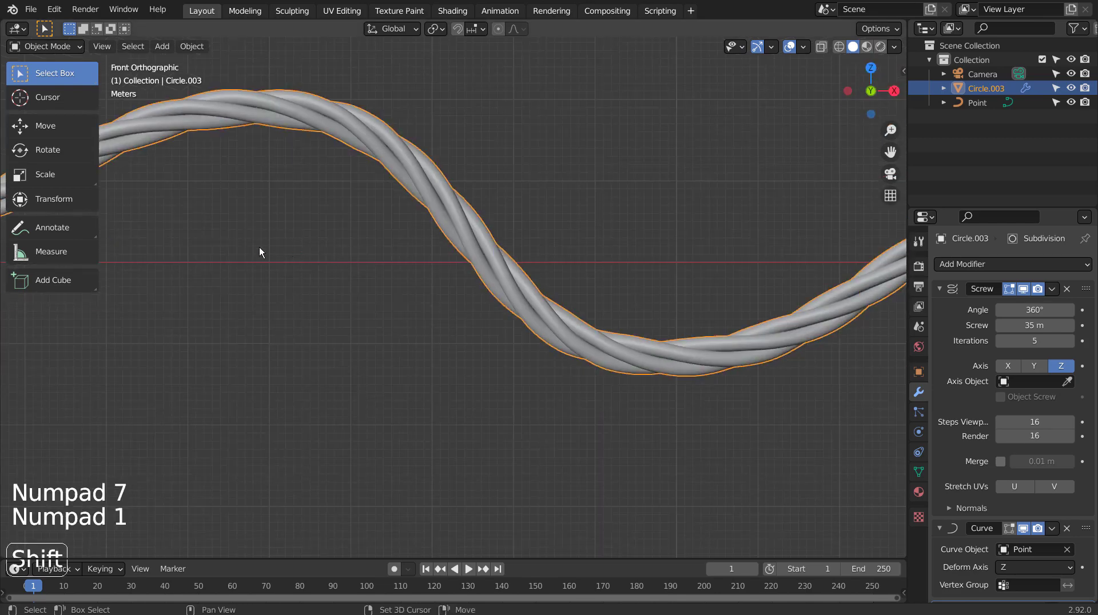
middle_click_drag(262, 248, 610, 272, "shift")
middle_click_drag(338, 283, 359, 295, "shift")
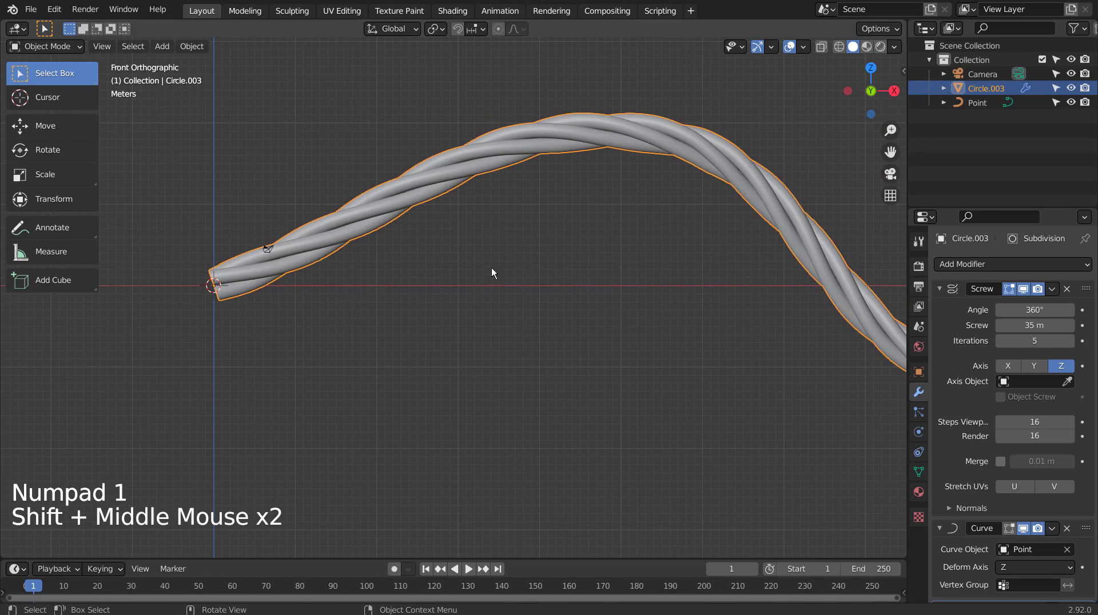
left_click(789, 216)
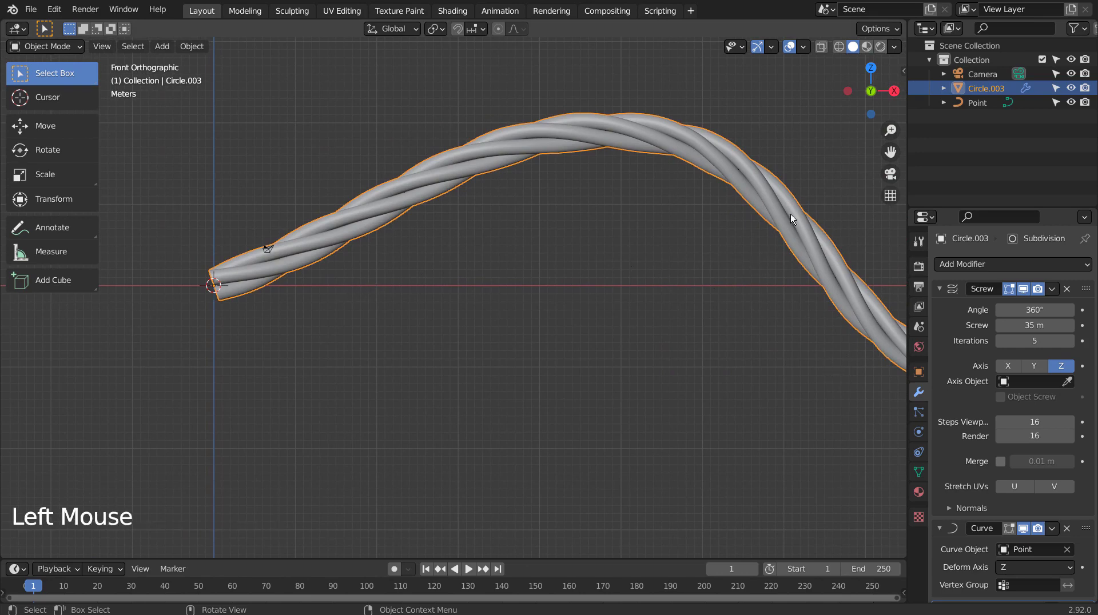
left_click(849, 309)
scroll(951, 424, "down", 8)
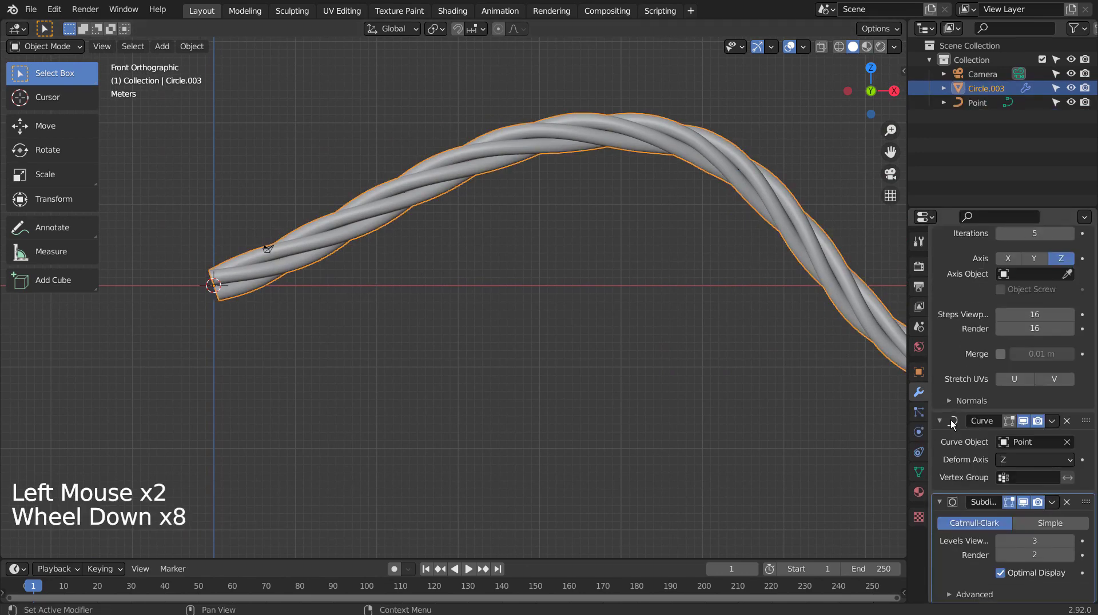
scroll(960, 497, "down", 5)
- Test-apply the Subdivision and Curve modifiers, then undo back to the bent, subdivided rope
key("ctrl+a")
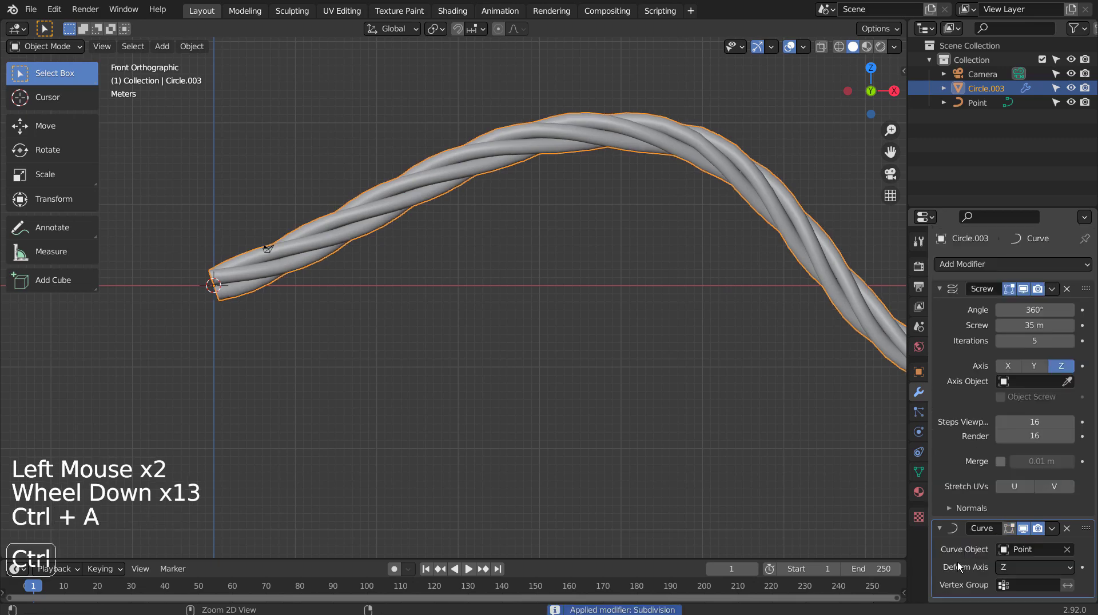
key("ctrl+a")
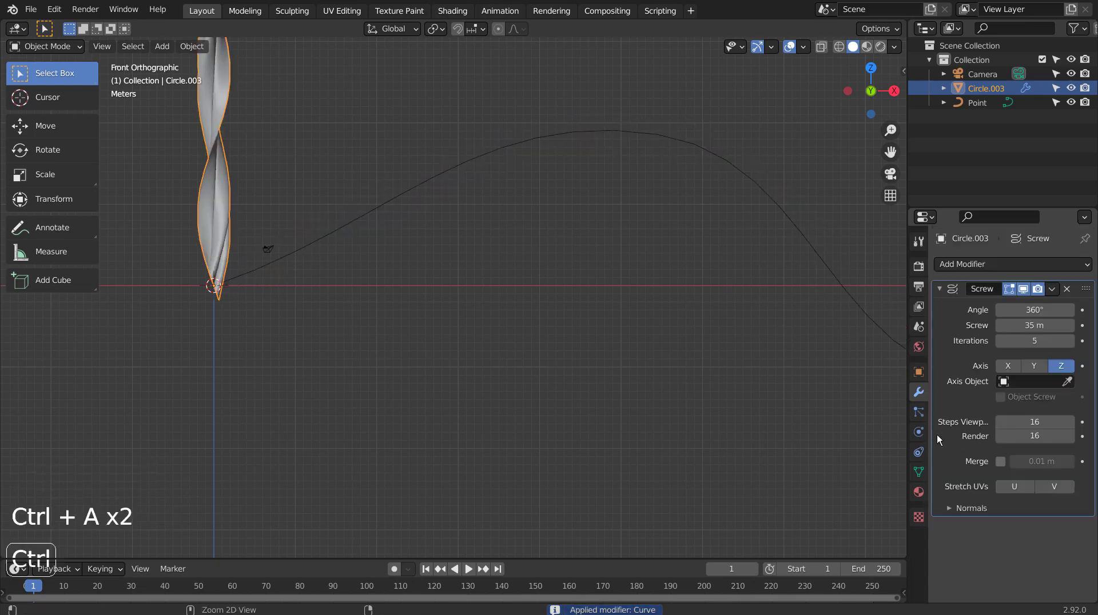
key("ctrl+z")
key("ctrl+a")
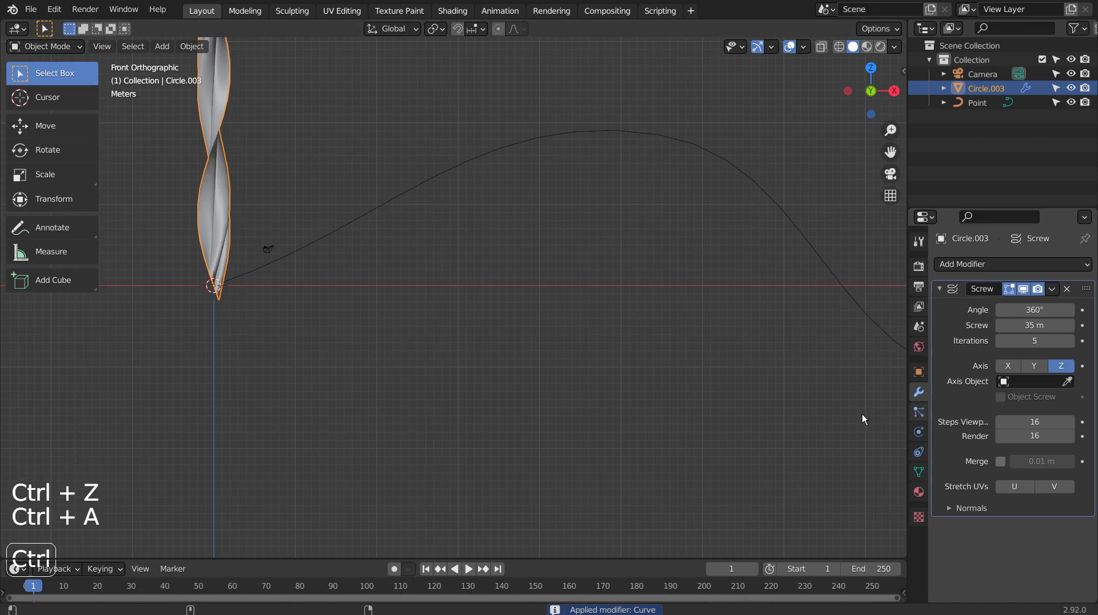
key("ctrl+z")
key("ctrl+z")
scroll(955, 409, "down", 4)
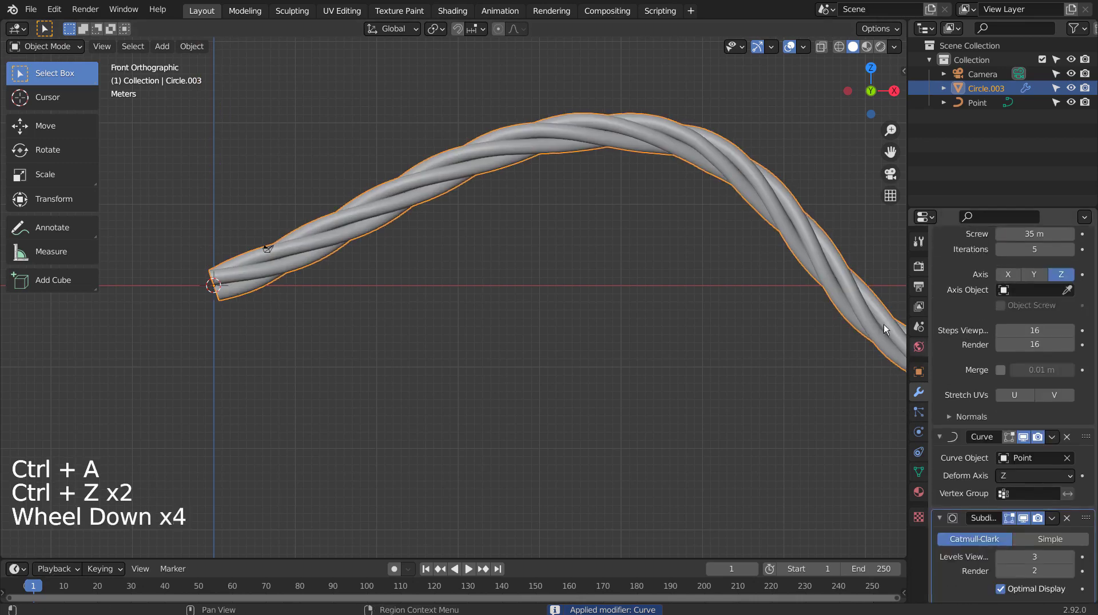
left_click(841, 292)
scroll(955, 410, "up", 3)
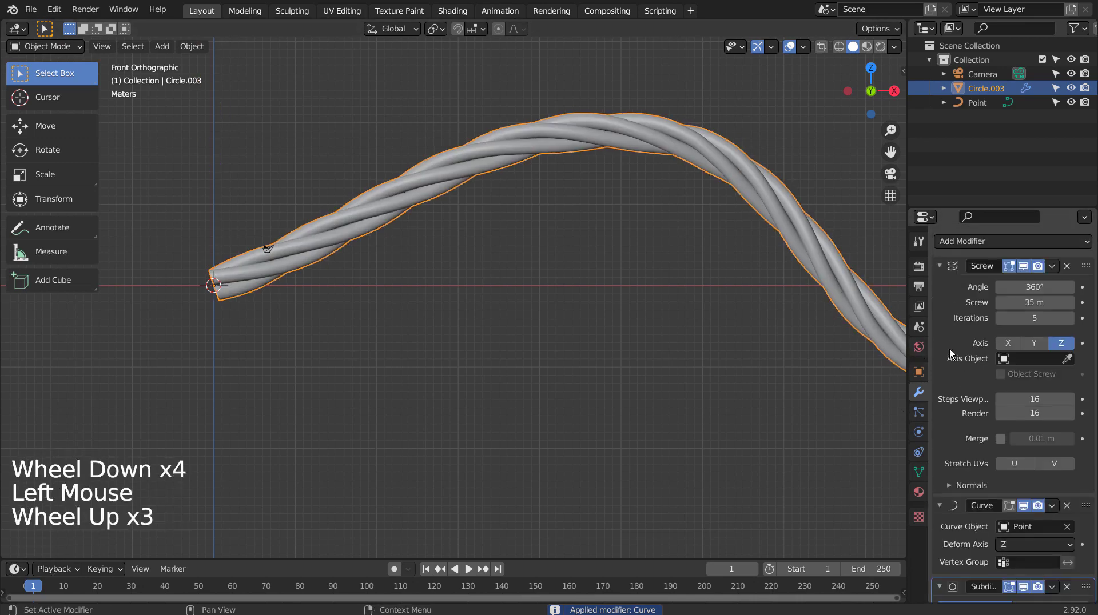
scroll(942, 314, "up", 3)
key("ctrl+a")
key("ctrl+a")
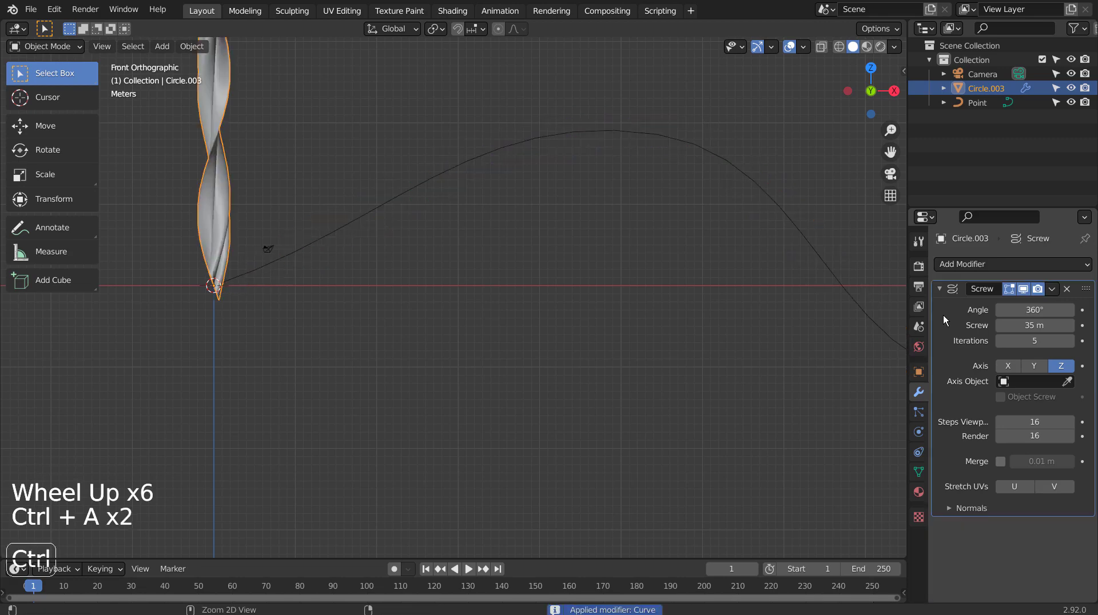
key("ctrl+z")
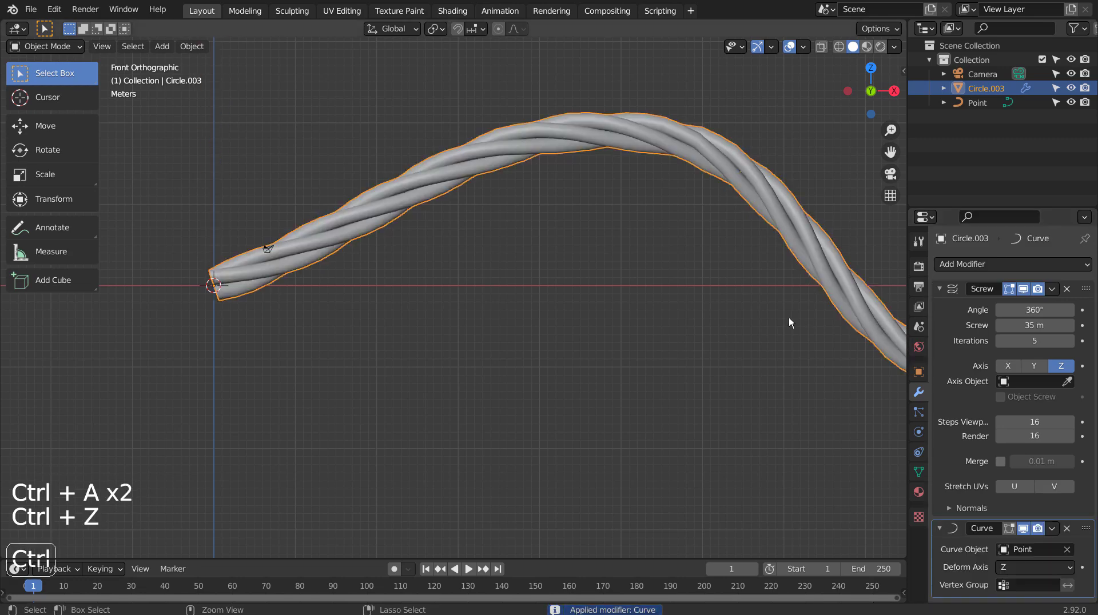
key("ctrl+z")
key("ctrl+z")
- Raise the Subdivision modifier's render levels to 3 and reselect the twisted rope
scroll(788, 318, "down", 3)
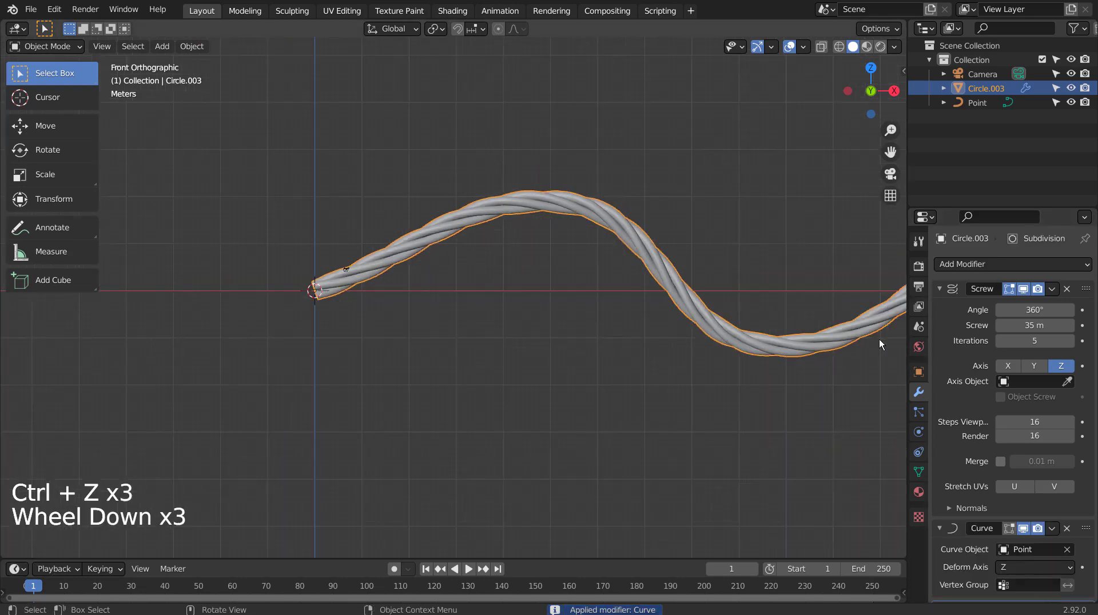
scroll(993, 338, "down", 5)
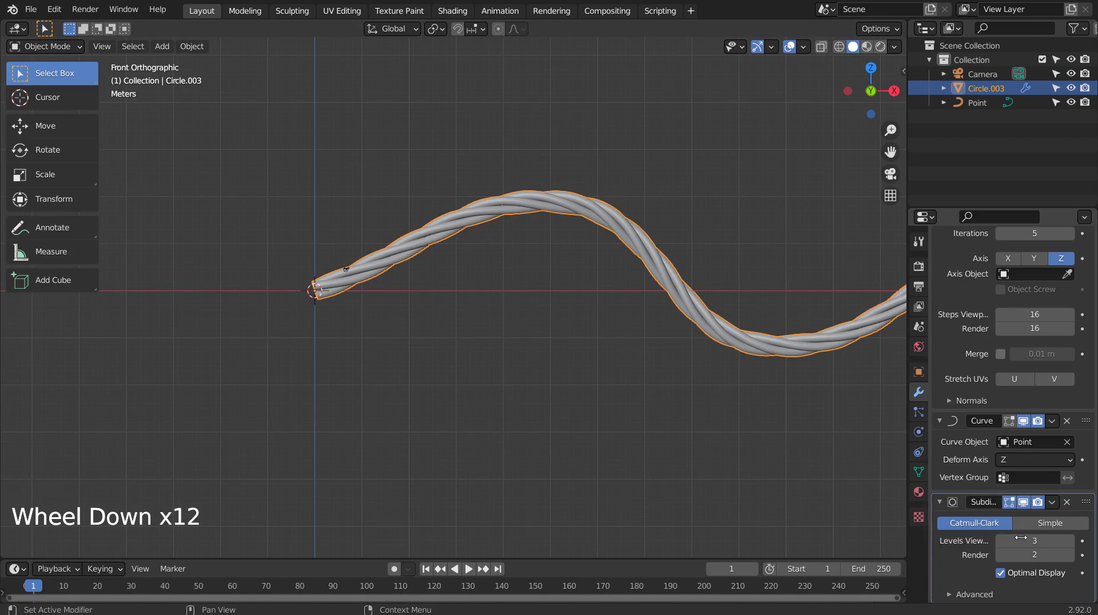
left_click(1067, 556)
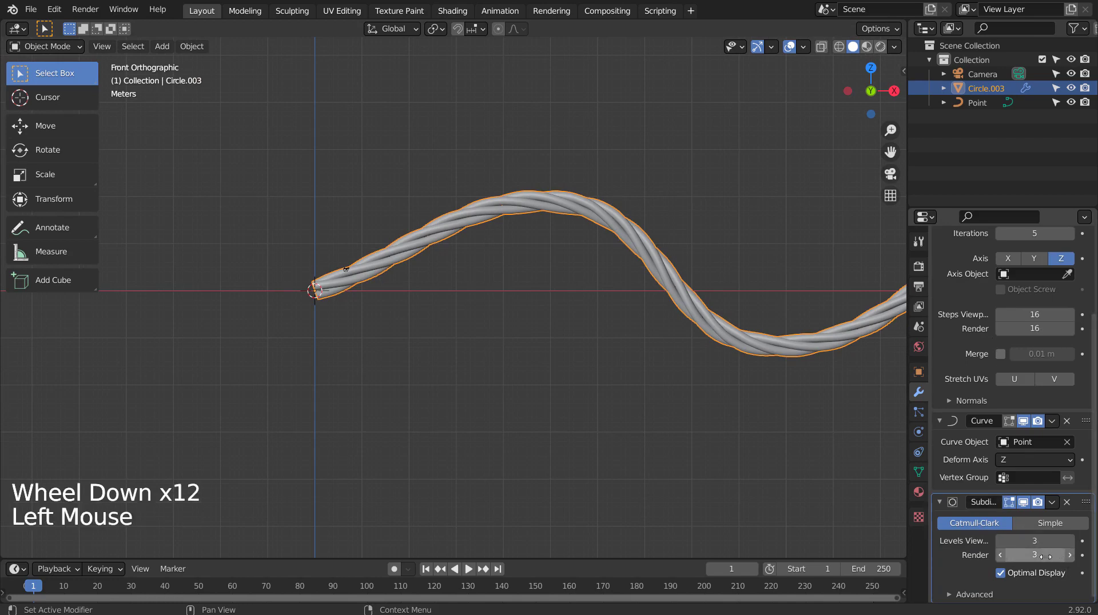
left_click(718, 441)
middle_click_drag(719, 442, 602, 434)
middle_click(602, 435)
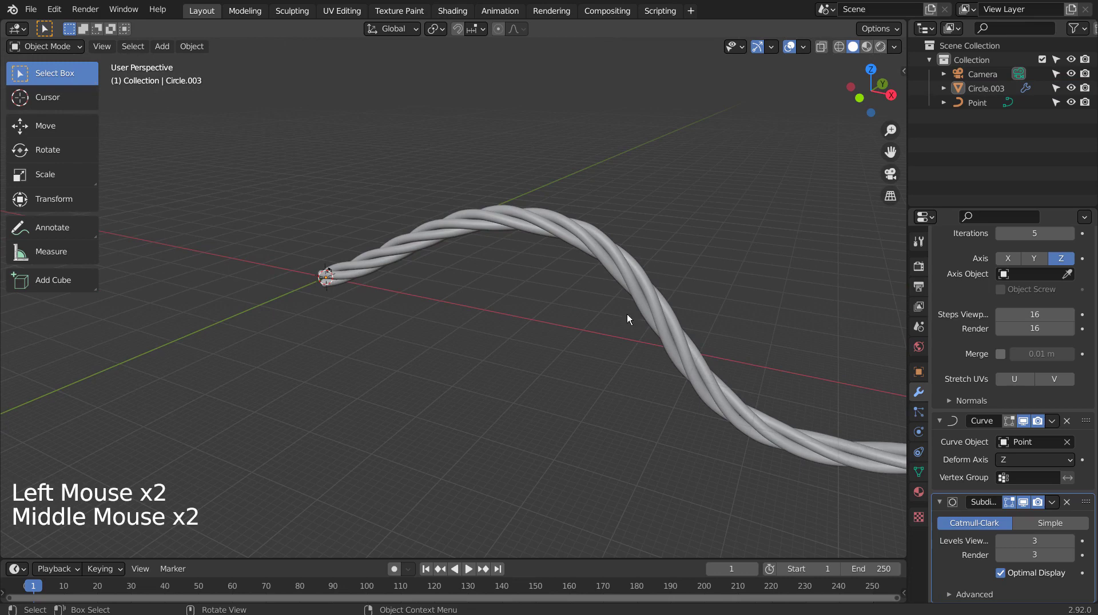
left_click(629, 256)
- Add a Plain Axes Empty at the origin from the Shift+A add menu
key("shift+a")
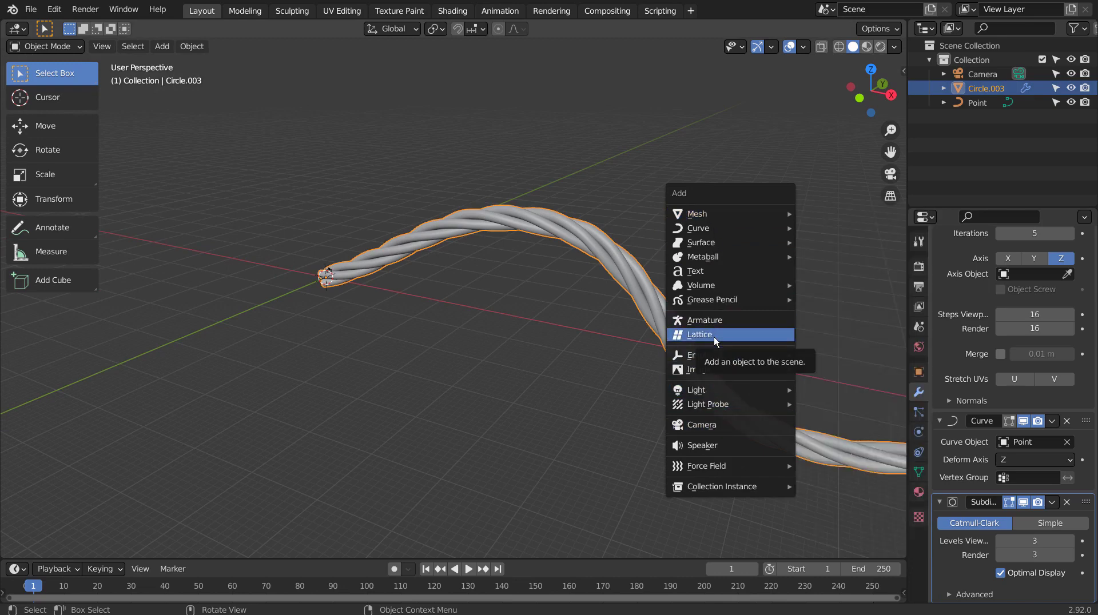
mouse_move(729, 354)
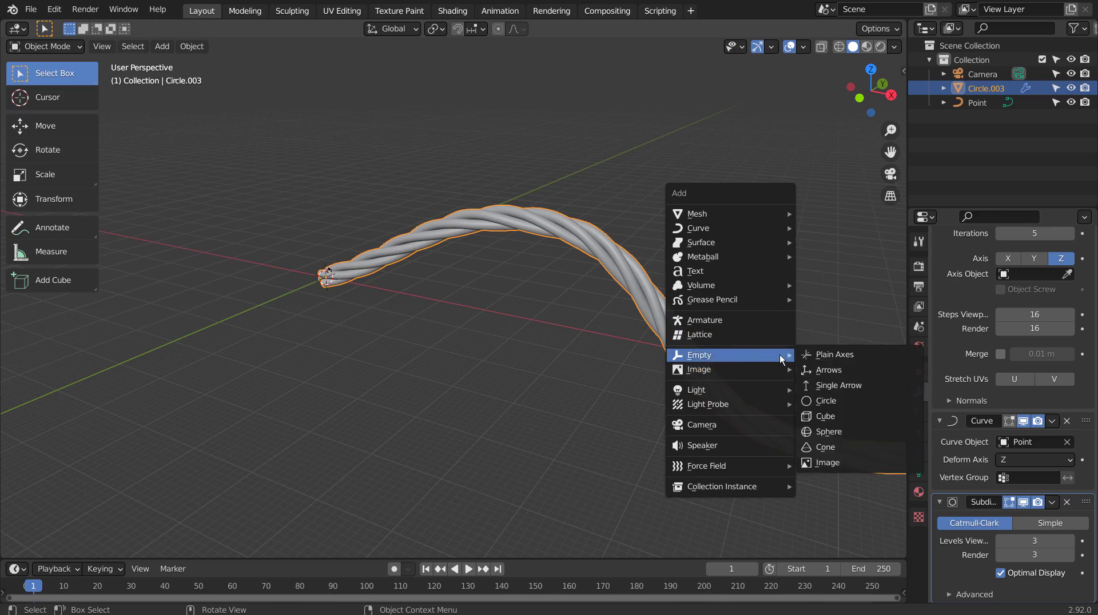
left_click(818, 355)
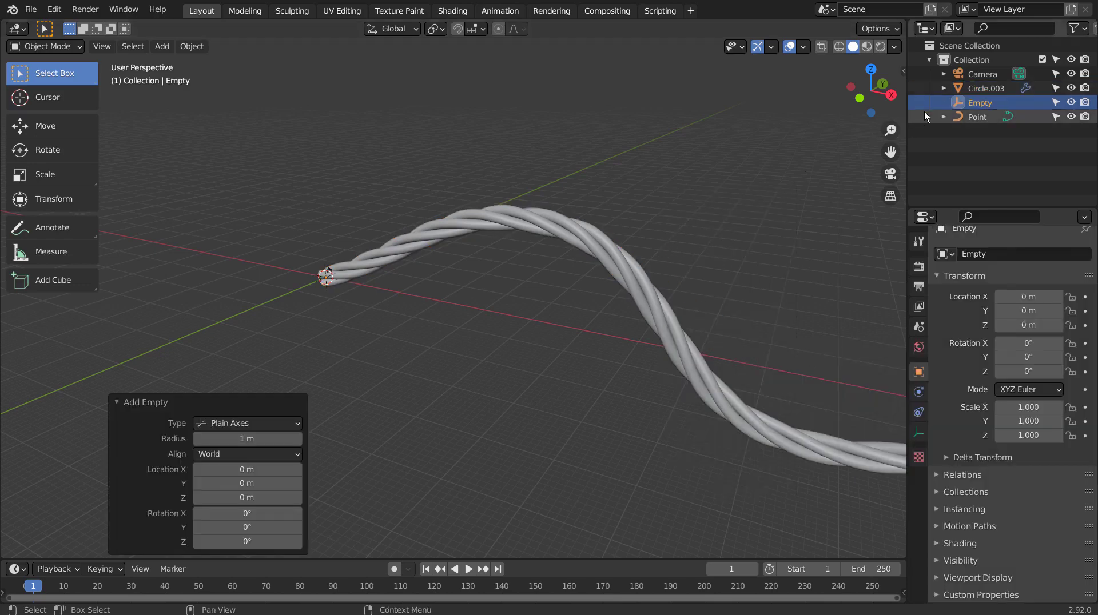
- Add an Array modifier to the rope Circle.003
left_click(681, 324)
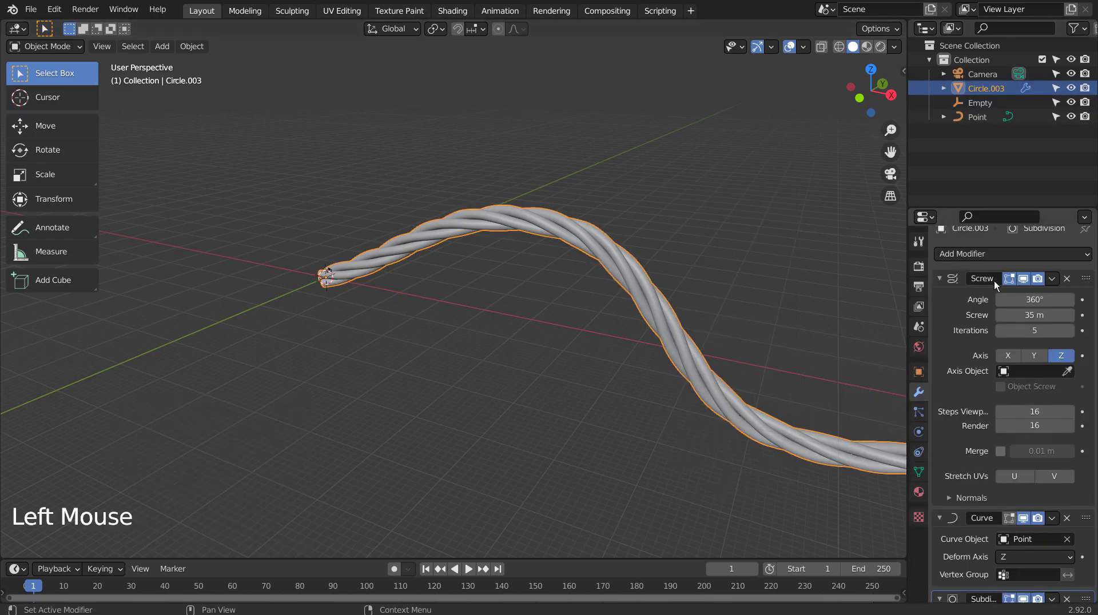
left_click(1036, 252)
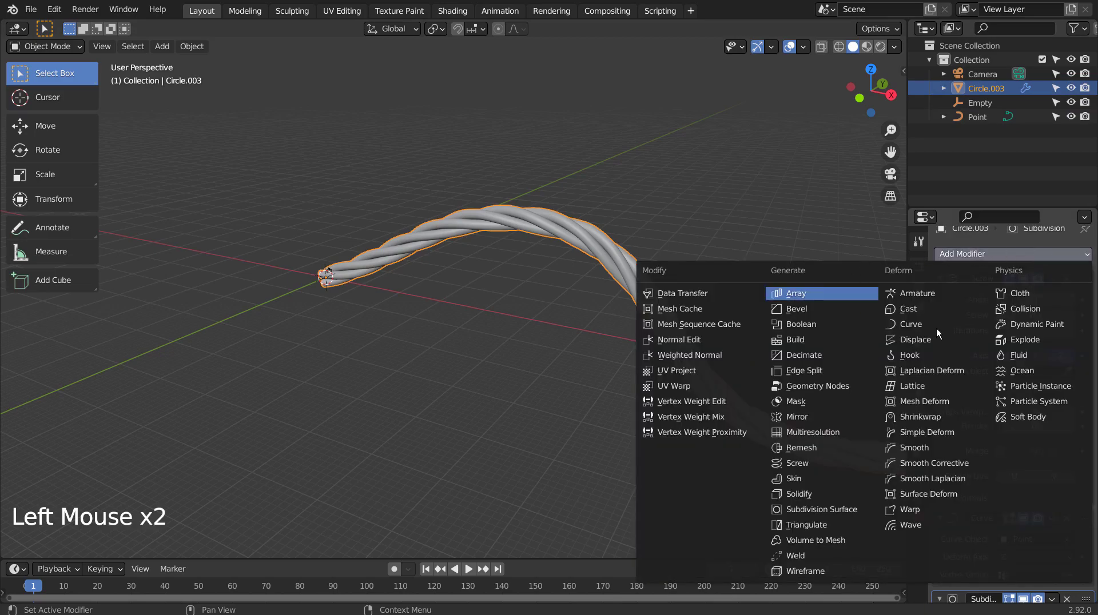
key("Return")
scroll(965, 372, "down", 12)
scroll(966, 376, "down", 5)
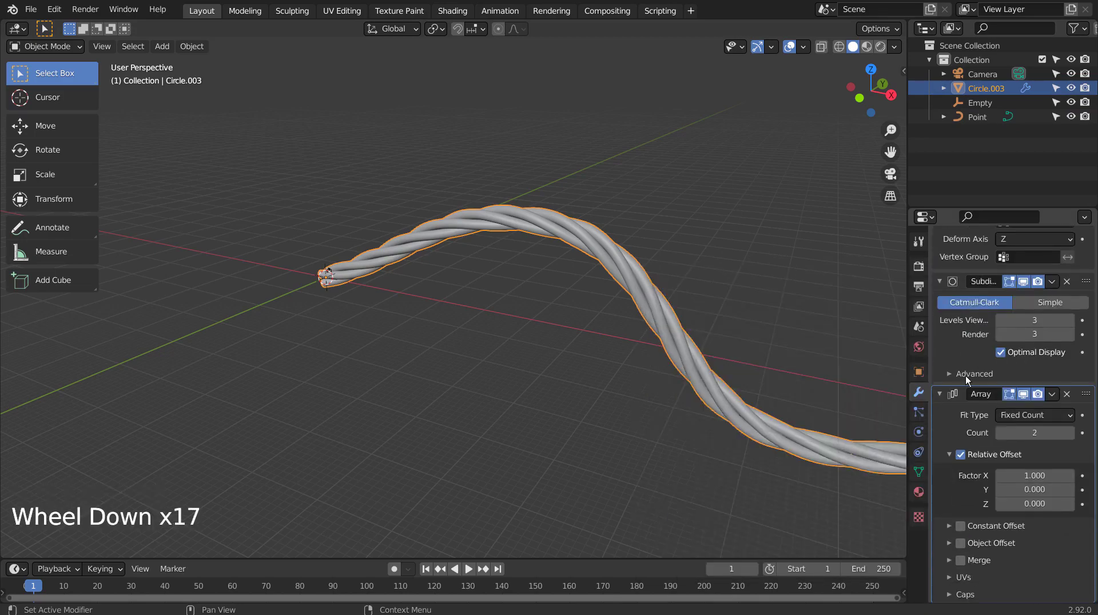
scroll(966, 376, "down", 6)
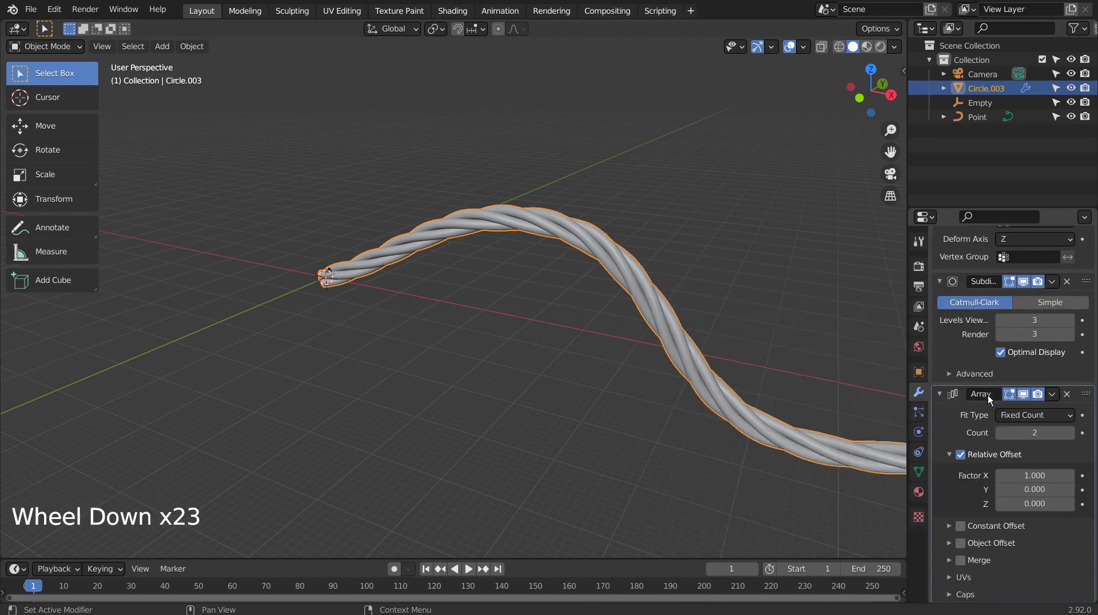
- Replace relative offset with Object Offset using the Empty, and set Count to 6
left_click(974, 454)
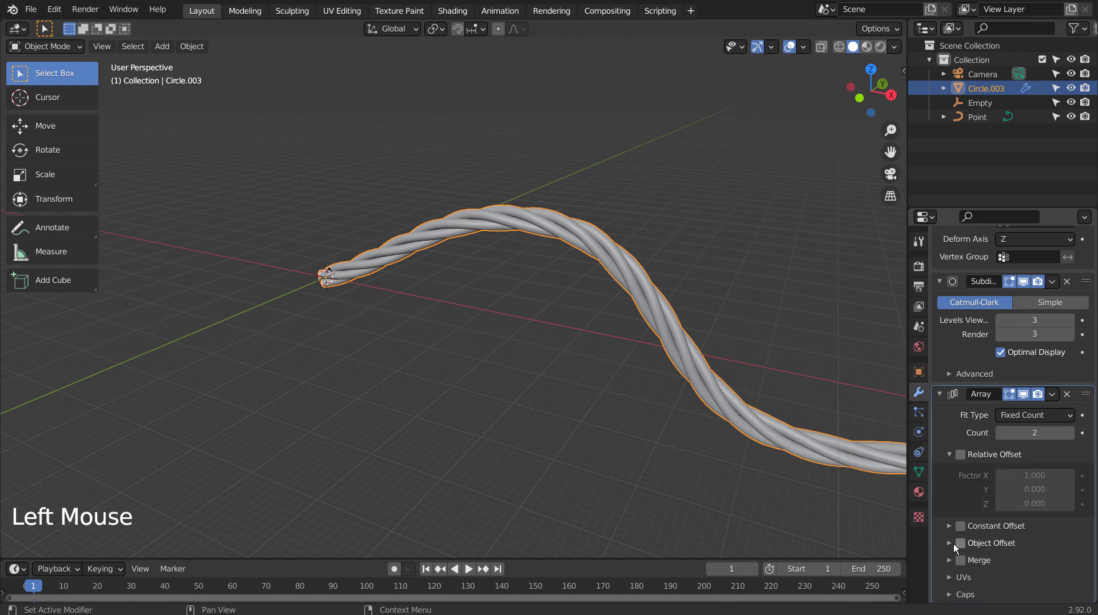
left_click(951, 545)
left_click(960, 544)
left_click(1002, 565)
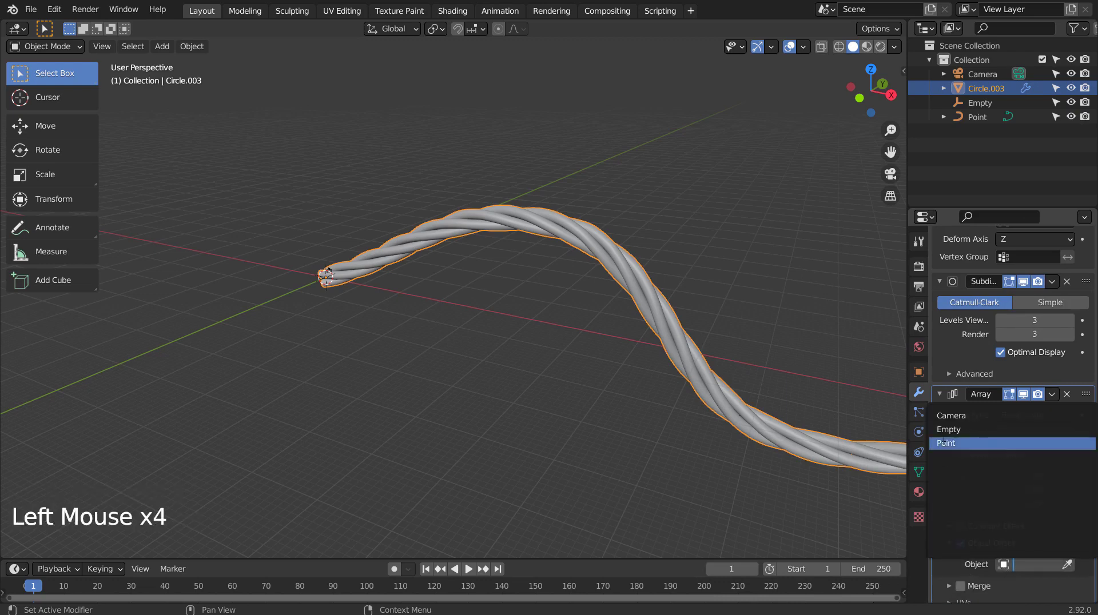
left_click(1001, 472)
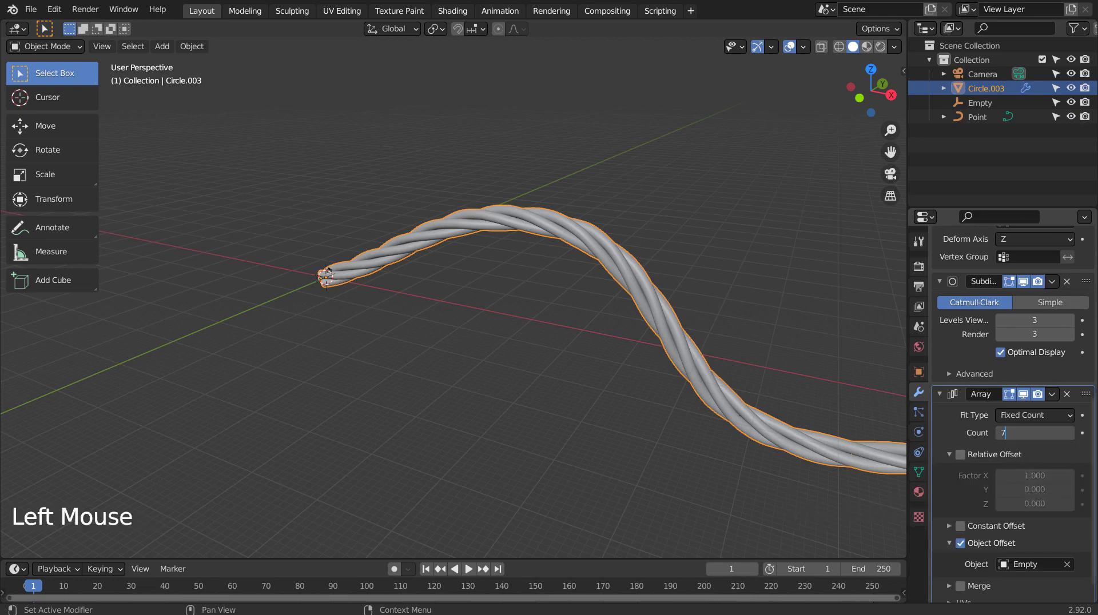
type("6")
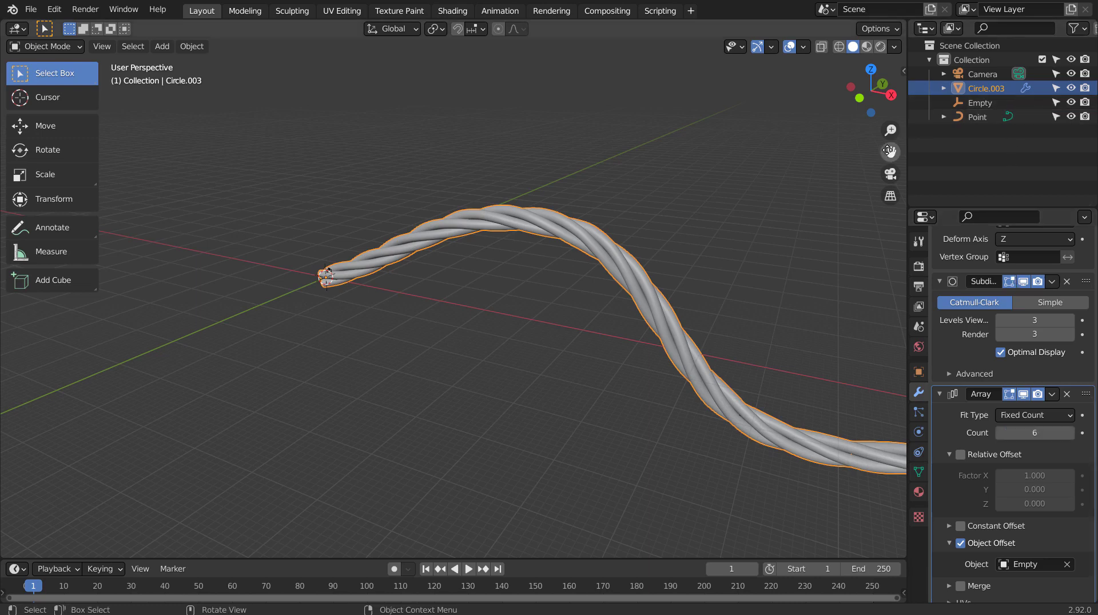
left_click(985, 107)
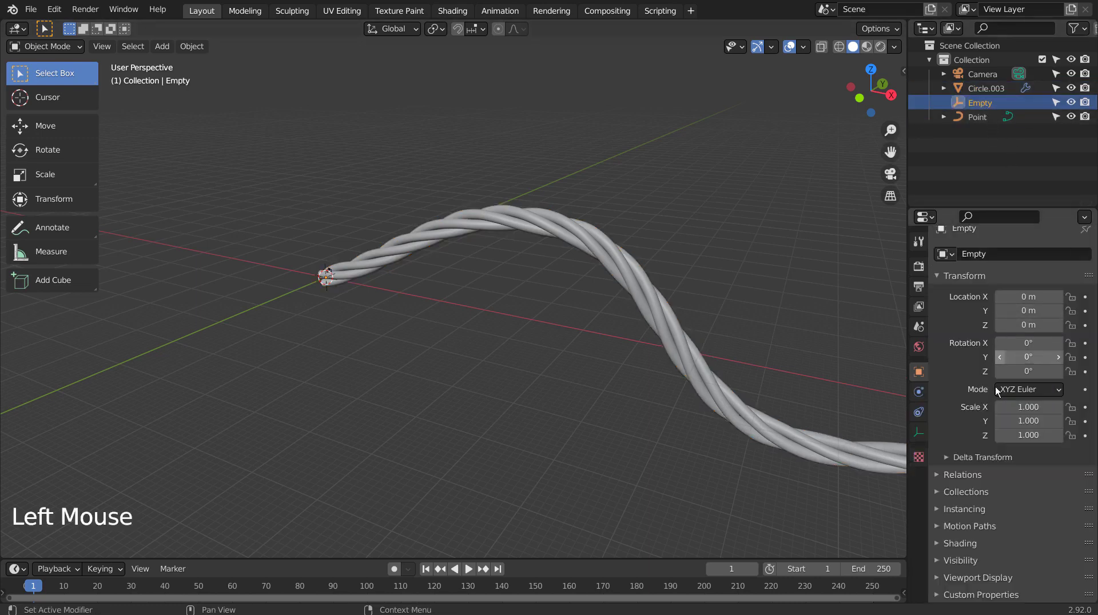
- Set the Empty's X, Y and Z rotation to 15° each, then reselect the rope
left_click(1020, 355)
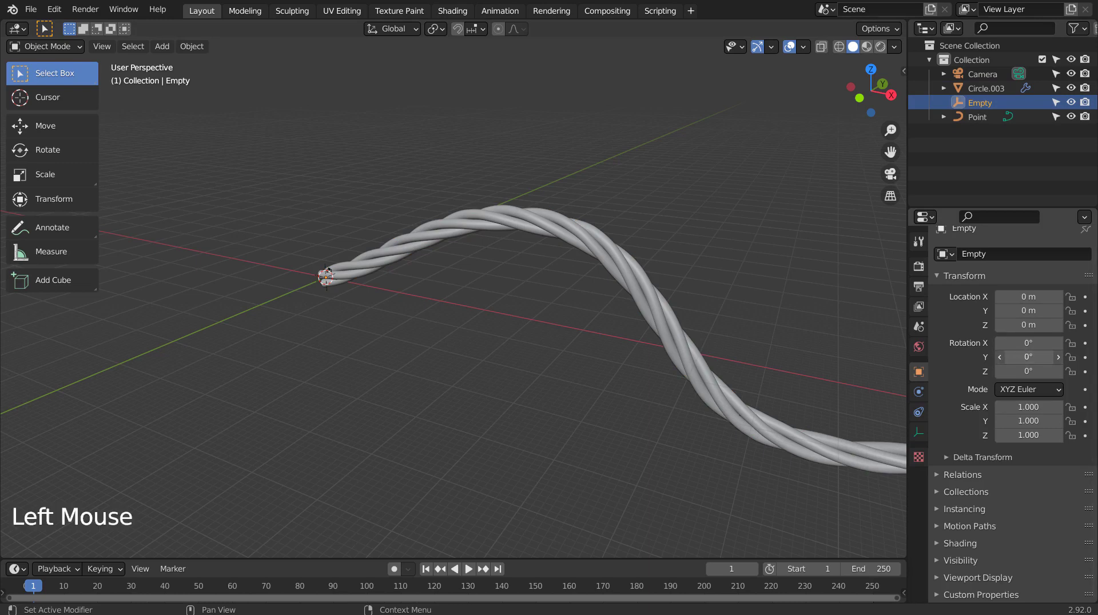
left_click_drag(1021, 355, 1028, 357)
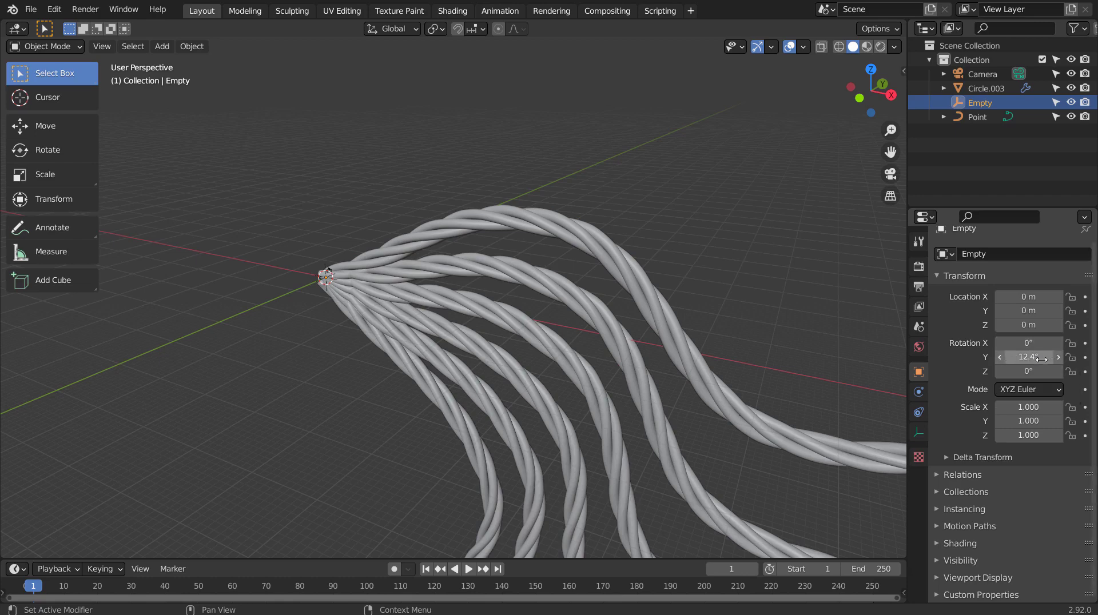
left_click(1021, 371)
type("15")
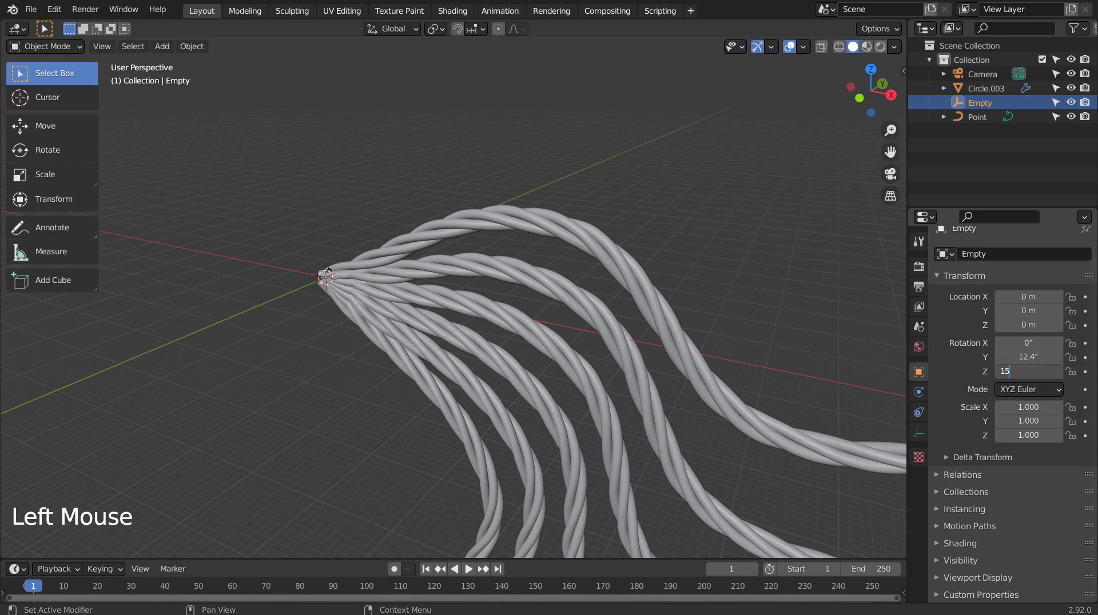
key("Tab")
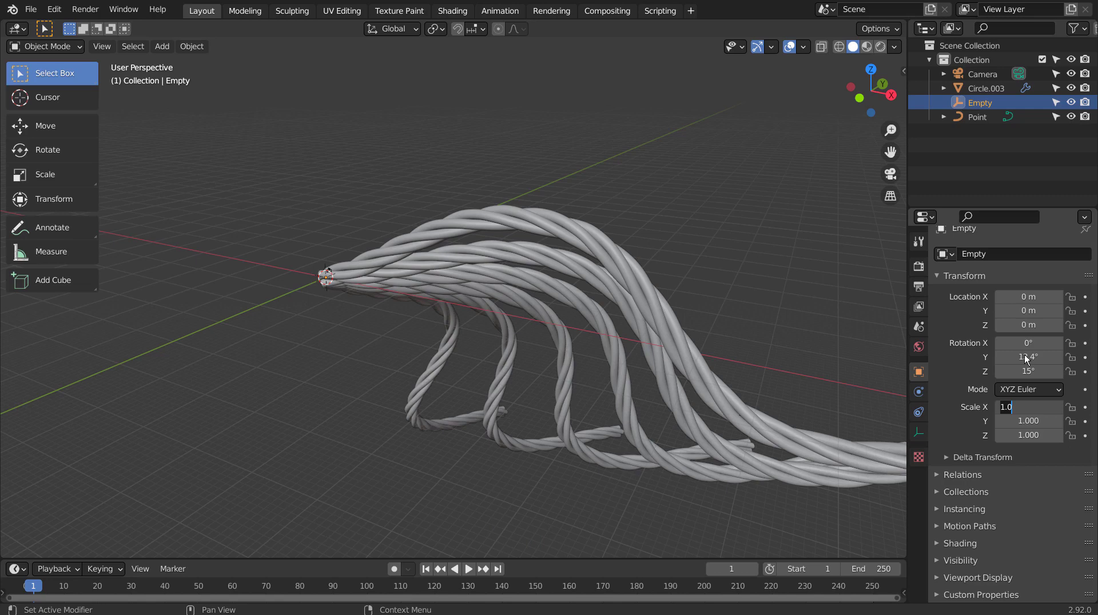
left_click(1025, 354)
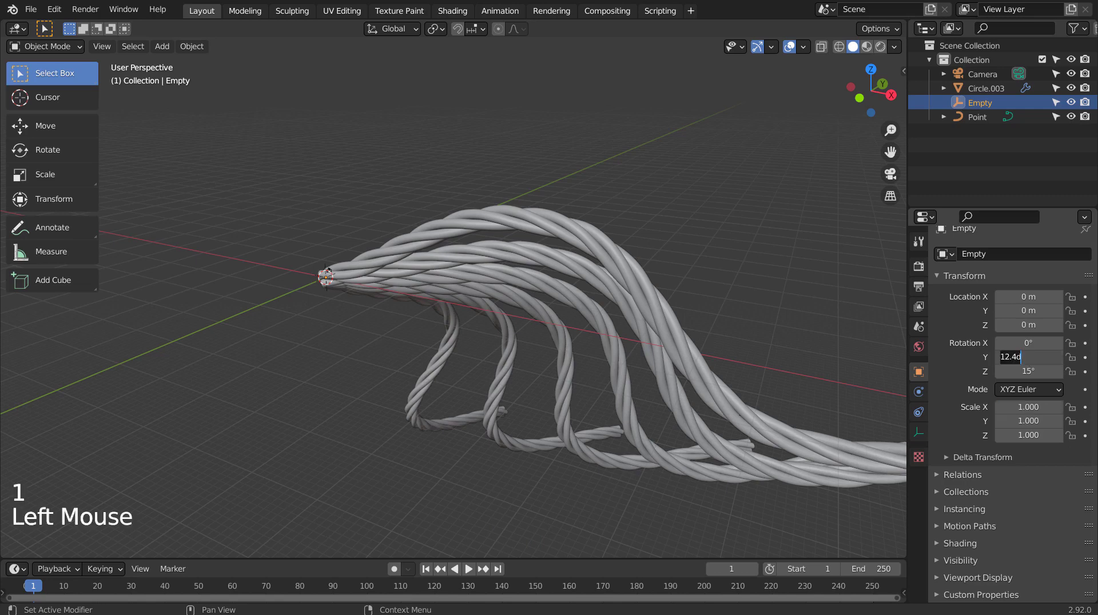
type("15")
left_click(1045, 339)
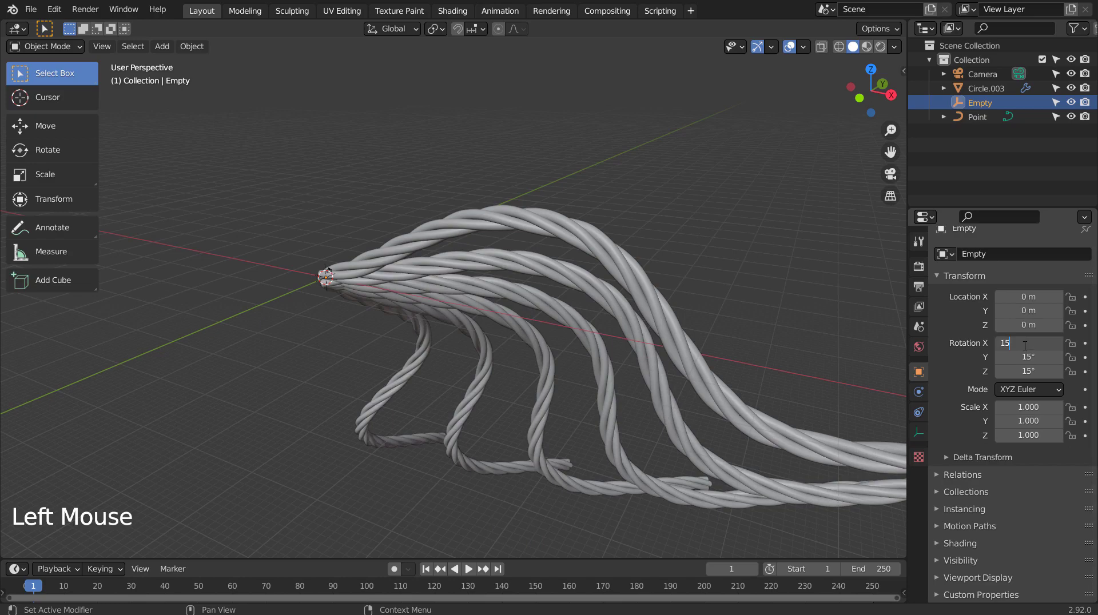
key("Return")
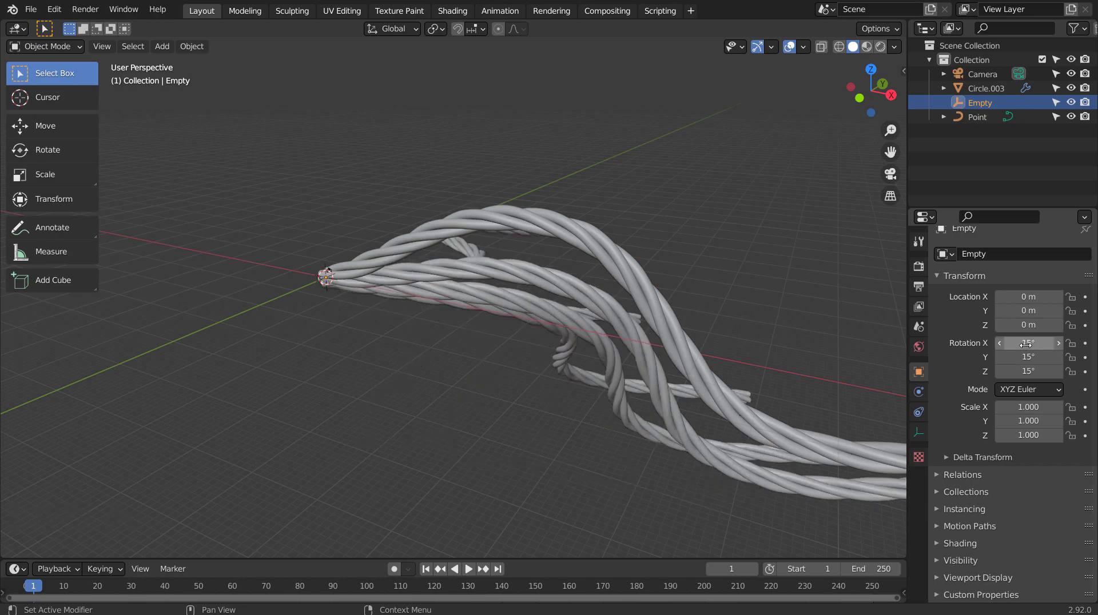
mouse_move(801, 320)
middle_mouse_down()
mouse_move(703, 307)
mouse_move(610, 313)
mouse_move(579, 277)
mouse_move(562, 283)
mouse_move(777, 323)
middle_mouse_up()
left_click(718, 373)
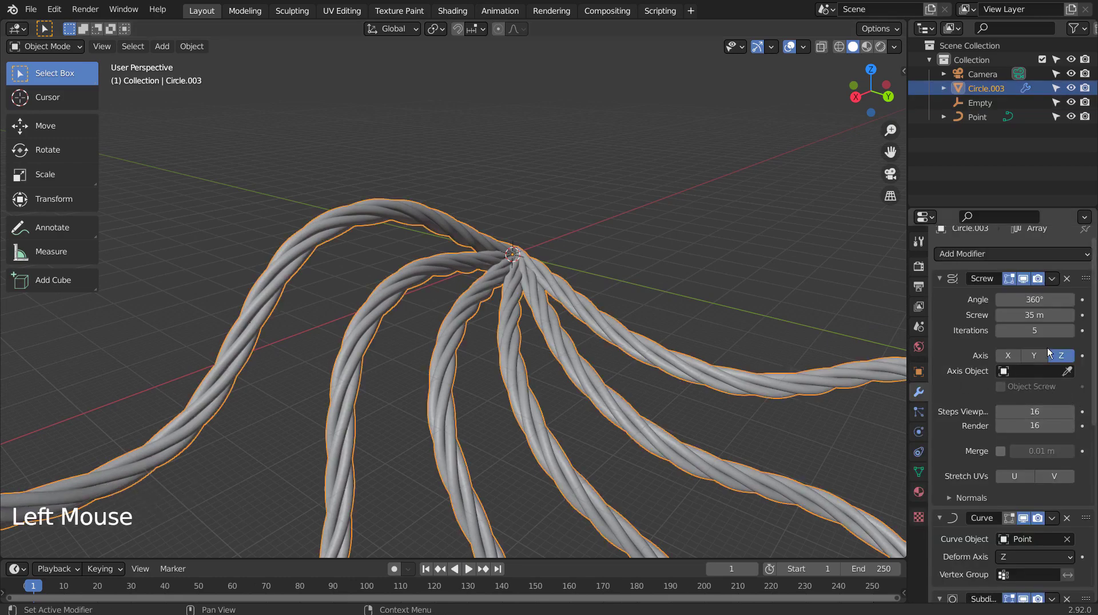
- Set the Array Count to 15 and orbit to view the full rope starburst
scroll(1035, 400, "down", 4)
scroll(1020, 442, "down", 10)
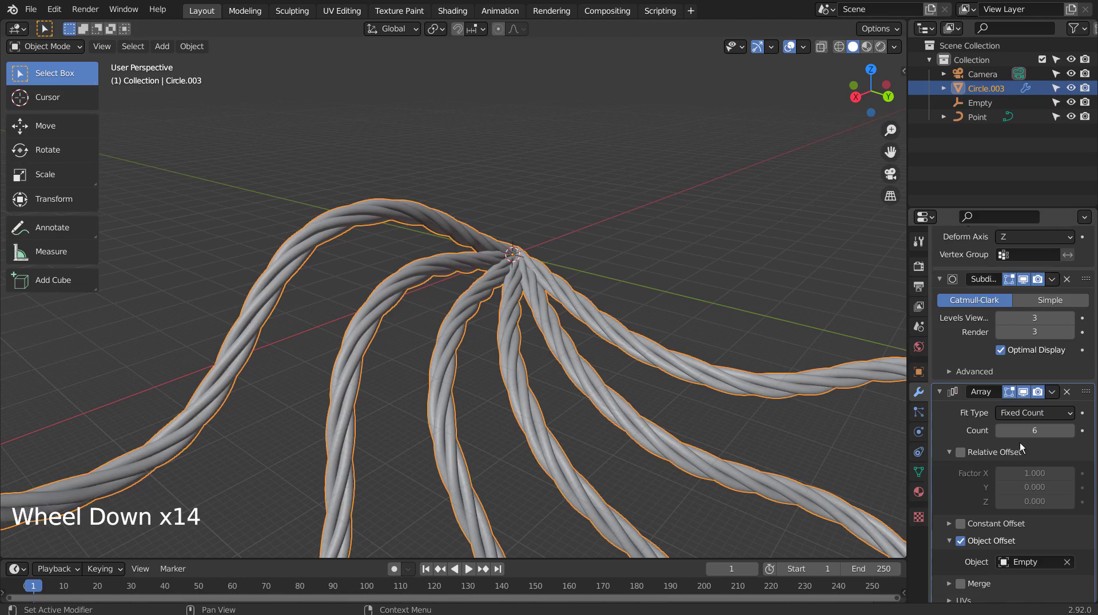
left_click(1024, 431)
type("15")
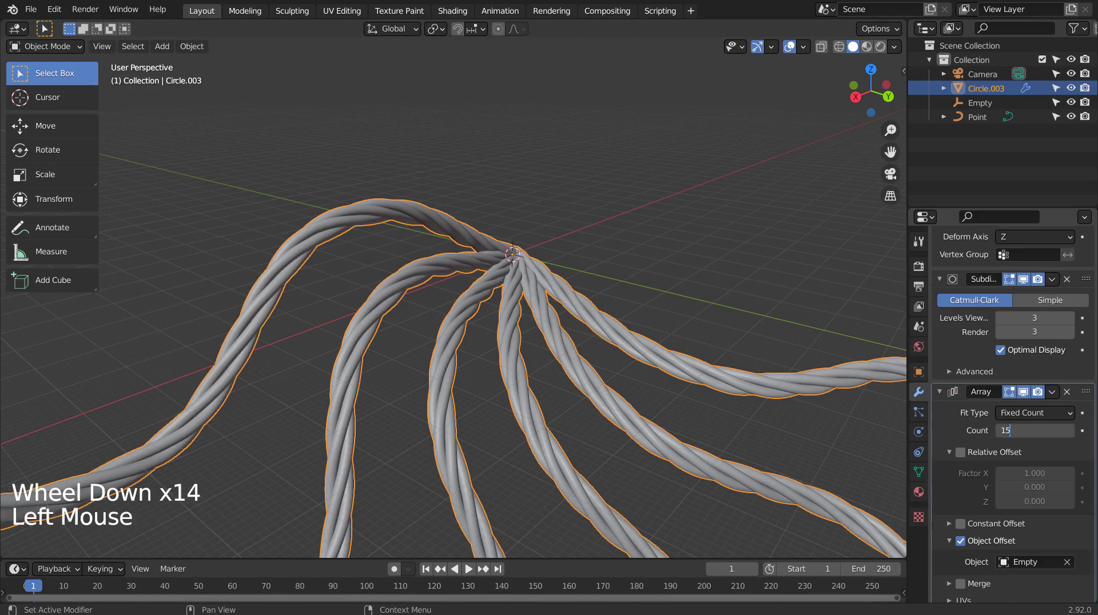
key("Return")
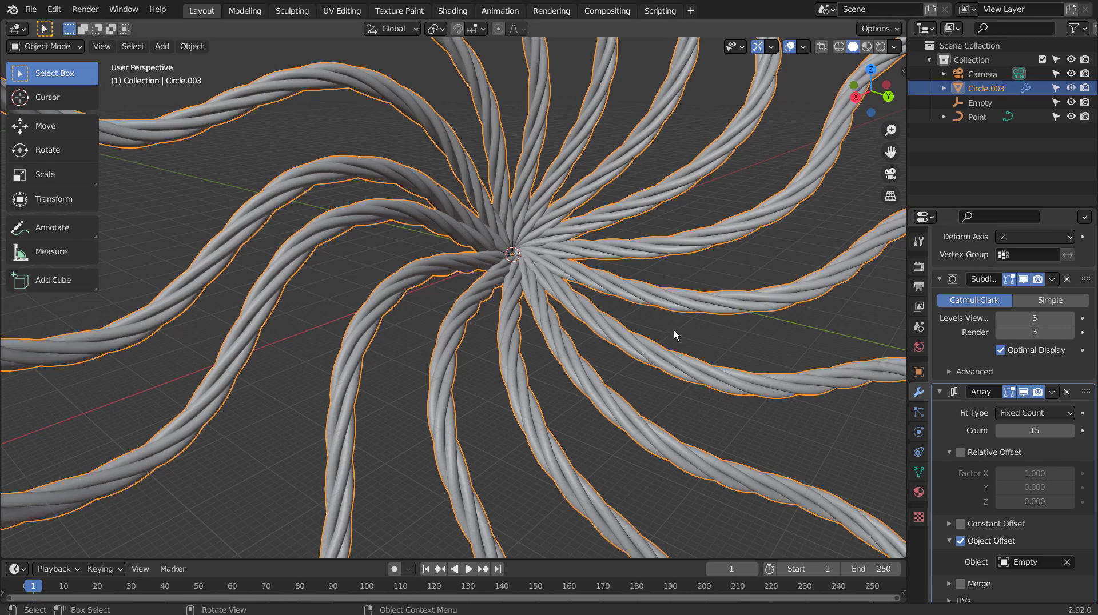
scroll(674, 331, "down", 5)
scroll(674, 331, "down", 3)
mouse_move(613, 332)
middle_mouse_down()
mouse_move(466, 382)
mouse_move(359, 380)
mouse_move(369, 345)
mouse_move(420, 311)
mouse_move(490, 315)
mouse_move(631, 364)
mouse_move(860, 406)
mouse_move(800, 470)
mouse_move(748, 479)
mouse_move(454, 464)
mouse_move(449, 433)
middle_mouse_up()
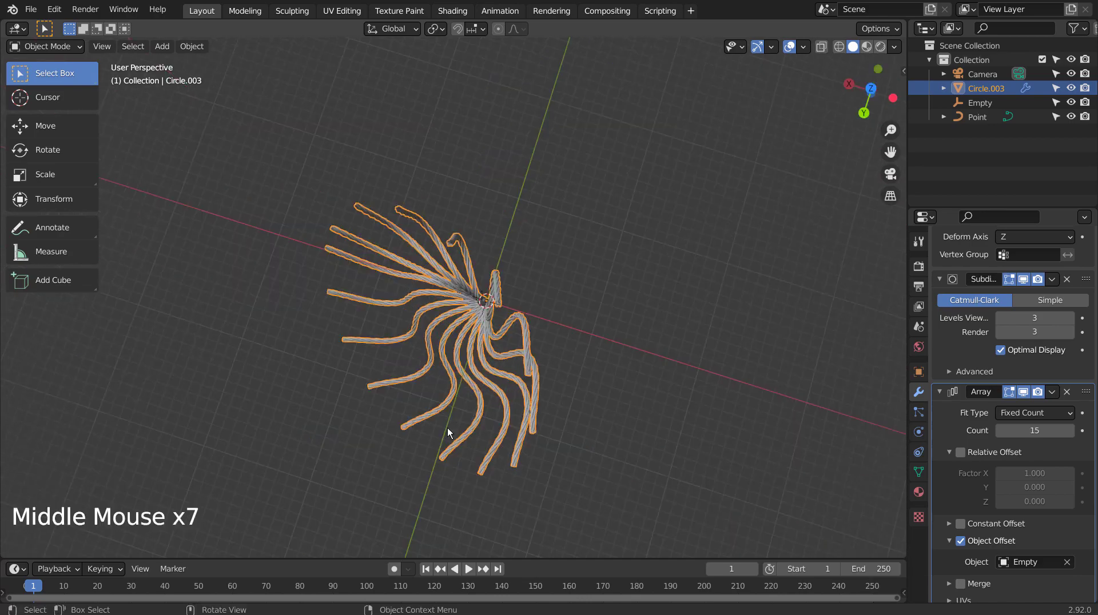
mouse_move(545, 392)
middle_mouse_down()
mouse_move(639, 380)
mouse_move(677, 350)
mouse_move(688, 289)
mouse_move(638, 268)
middle_mouse_up()
- Align the camera to the view, set clip end to 11111 m, and fly-frame the spiral
key("ctrl+alt+KP_0")
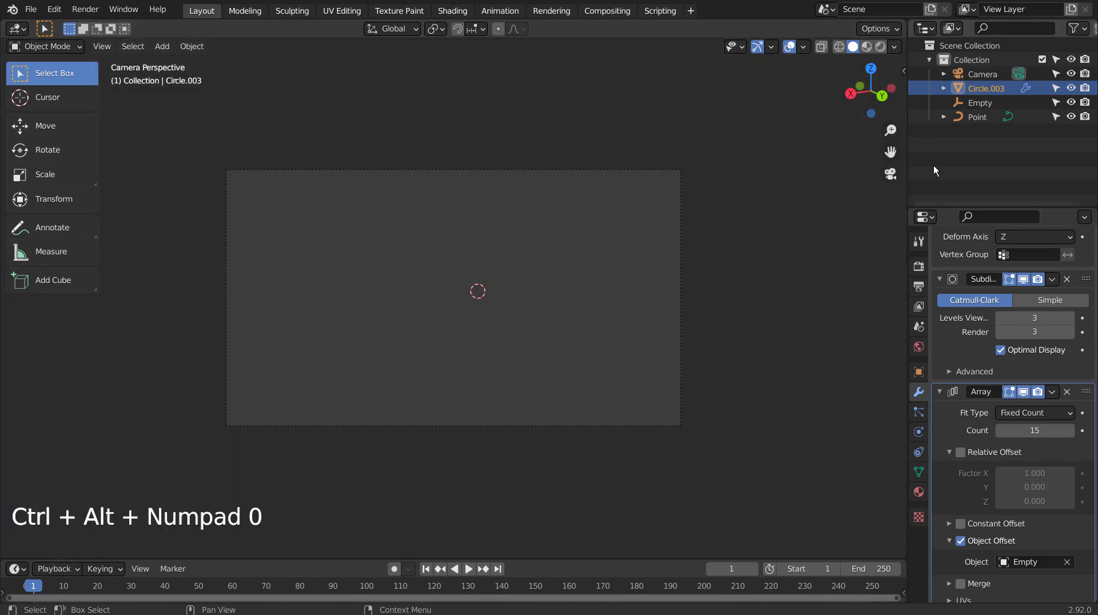
left_click(989, 75)
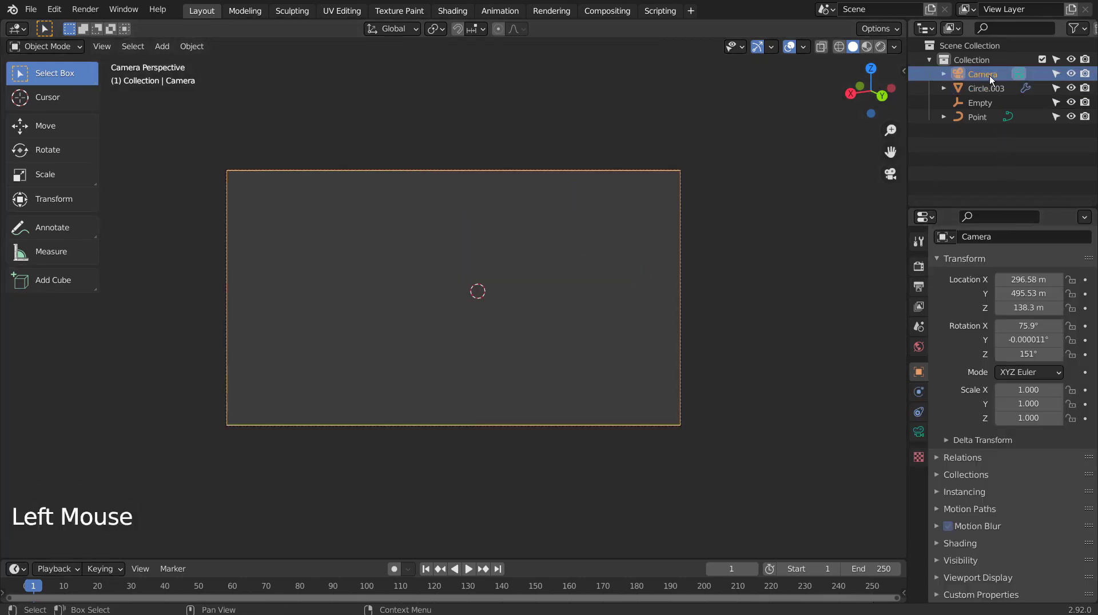
left_click(919, 433)
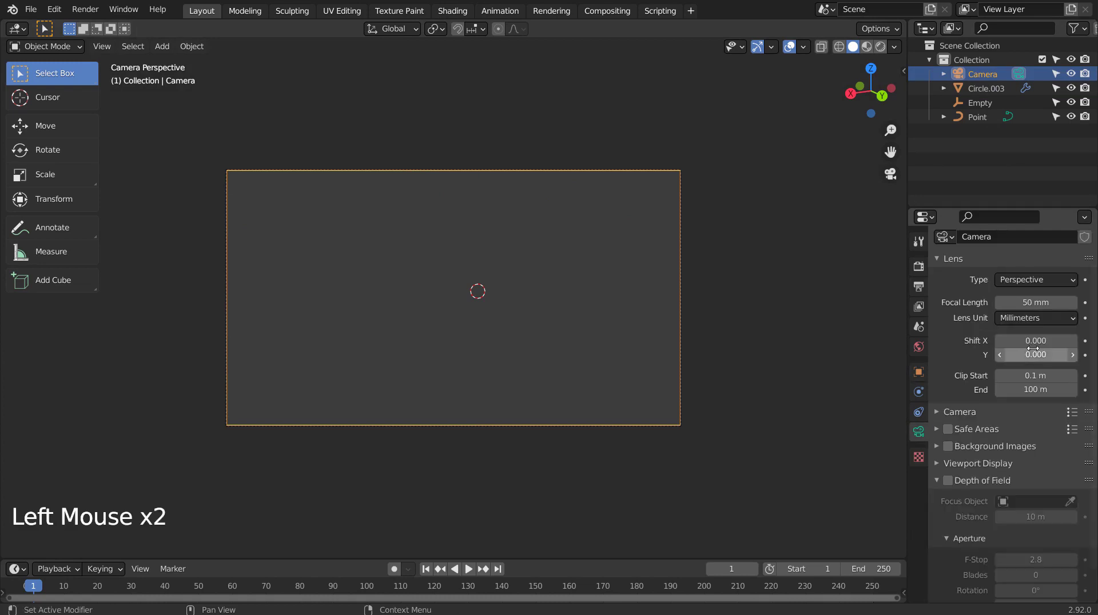
left_click(1036, 389)
type("11111")
key("Return")
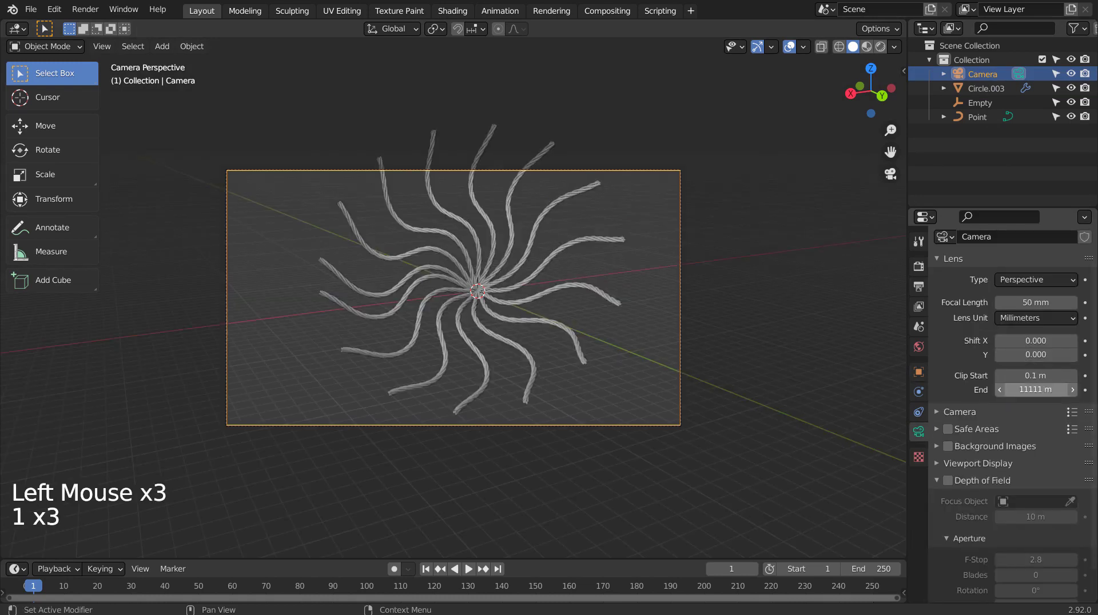
key("shift+grave")
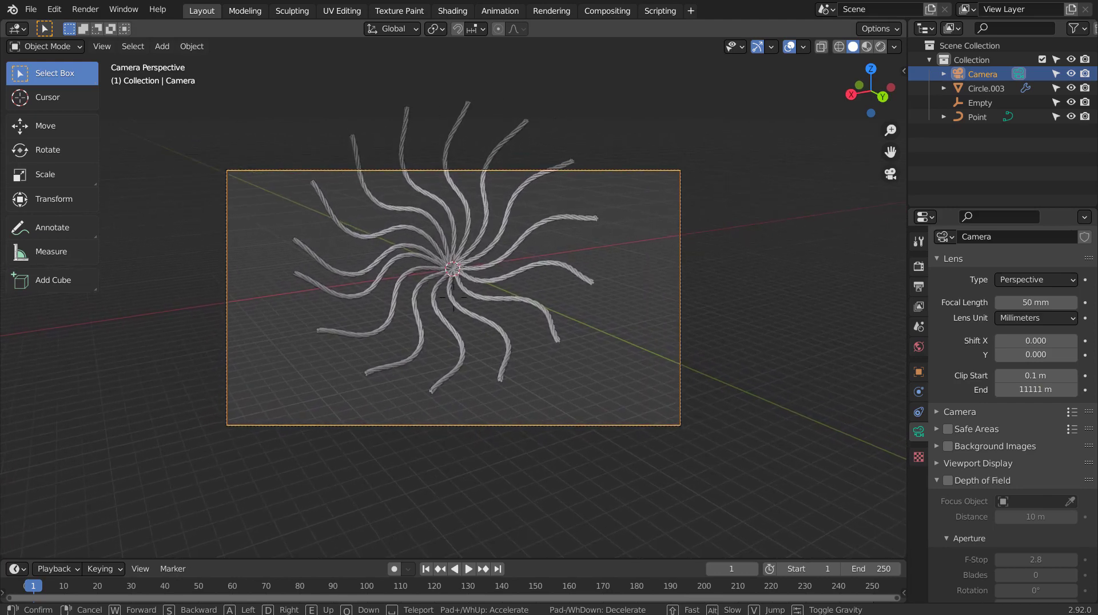
left_click(454, 298)
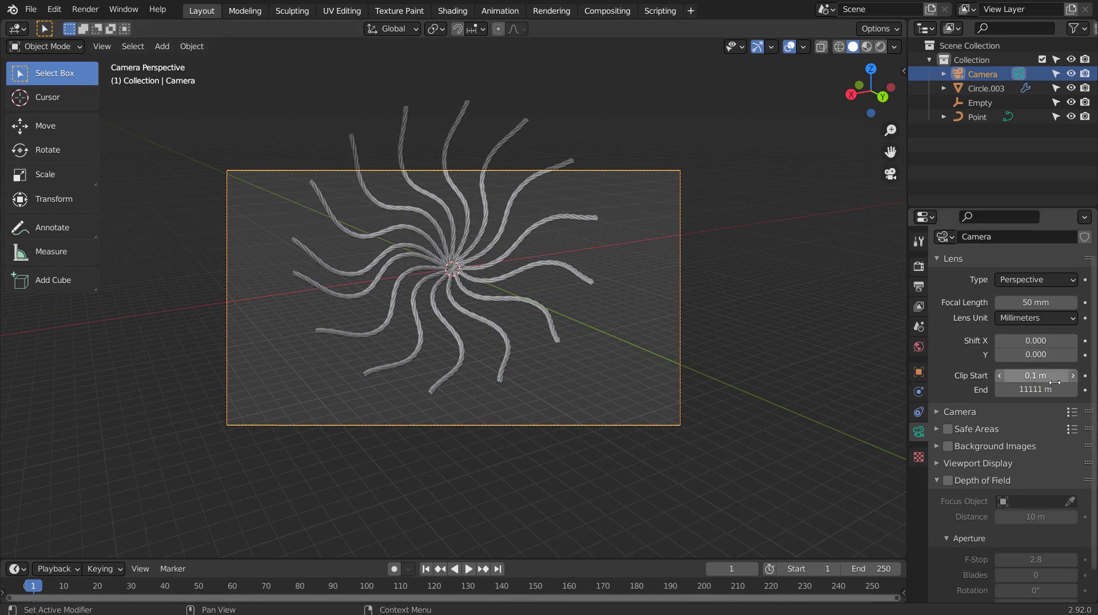
- Set camera Shift Y to 0.1 and focal length to 38 mm, then refine framing
mouse_move(1036, 355)
left_mouse_down()
mouse_move(1058, 355)
mouse_move(1030, 370)
left_mouse_up()
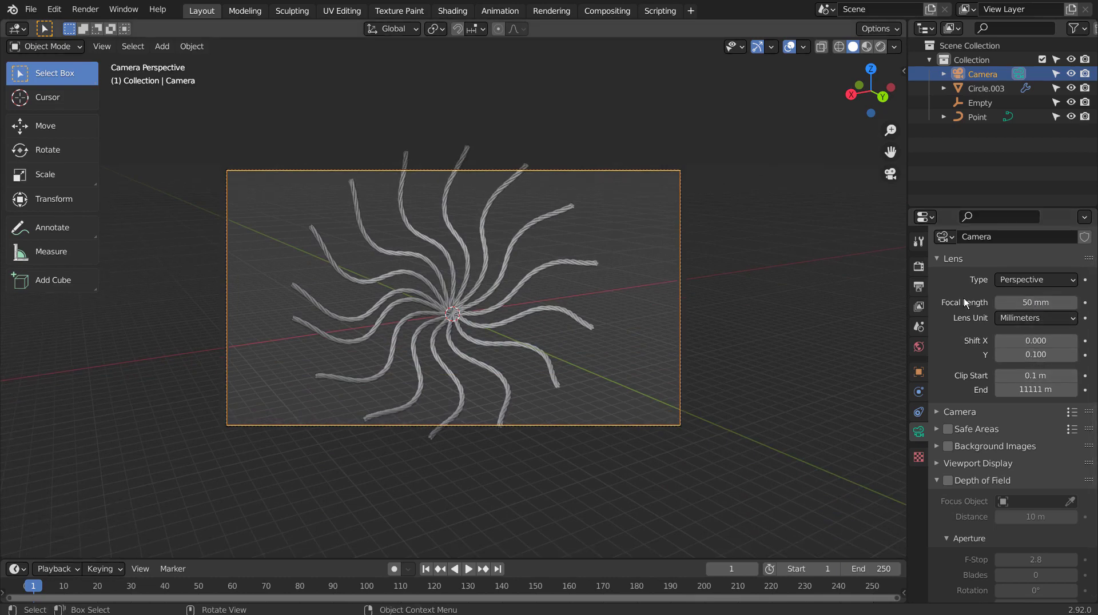
left_click_drag(1036, 303, 1018, 302)
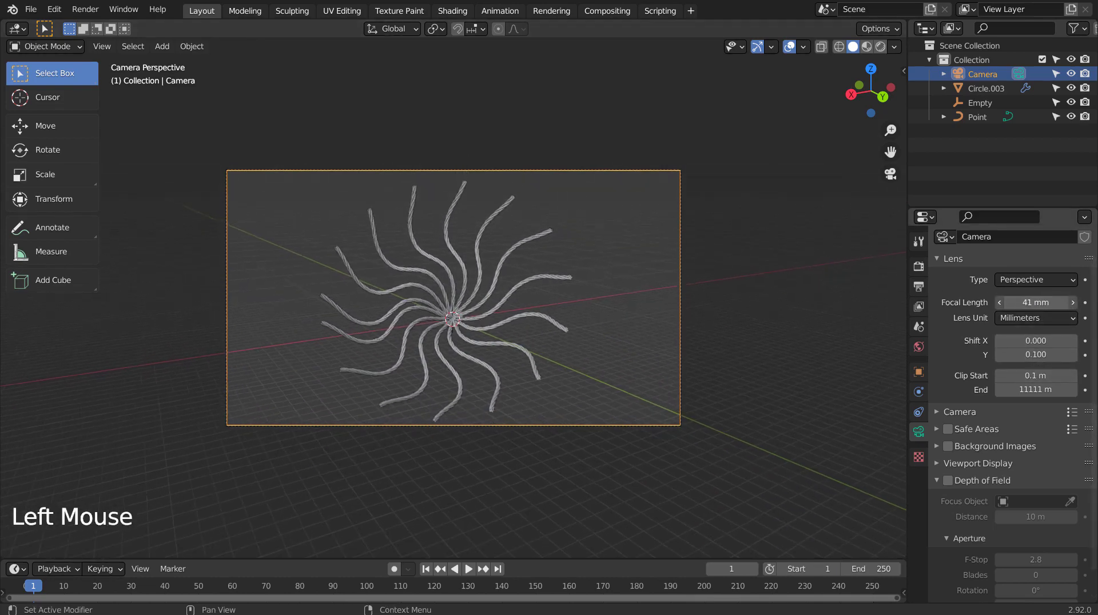
key("shift+grave")
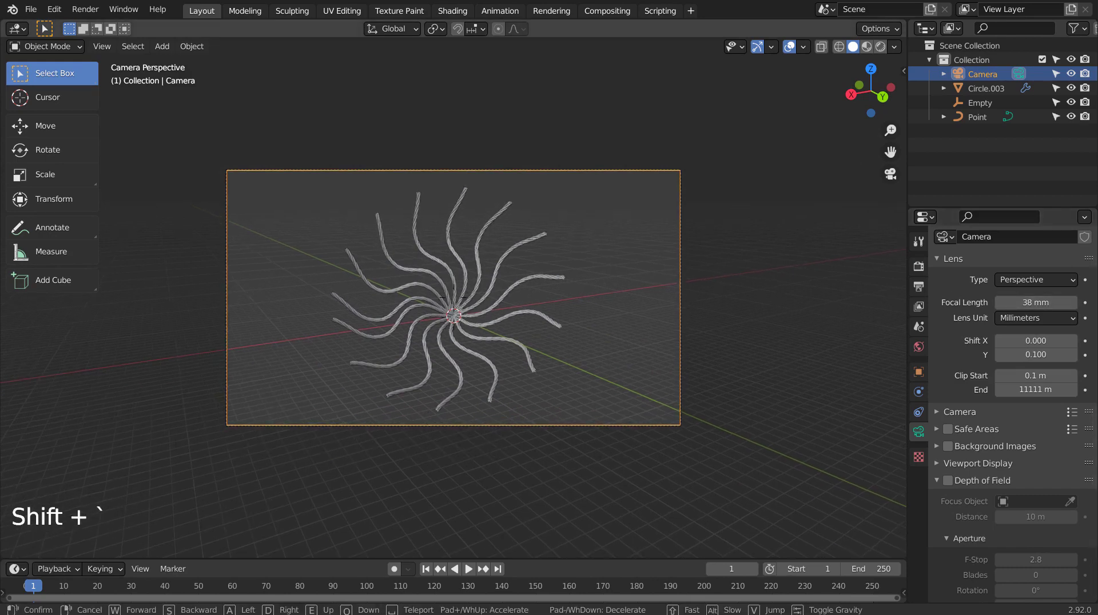
left_click(455, 302)
- Switch the viewport to Rendered Cycles shading and zoom in to inspect the strands
left_click(621, 348)
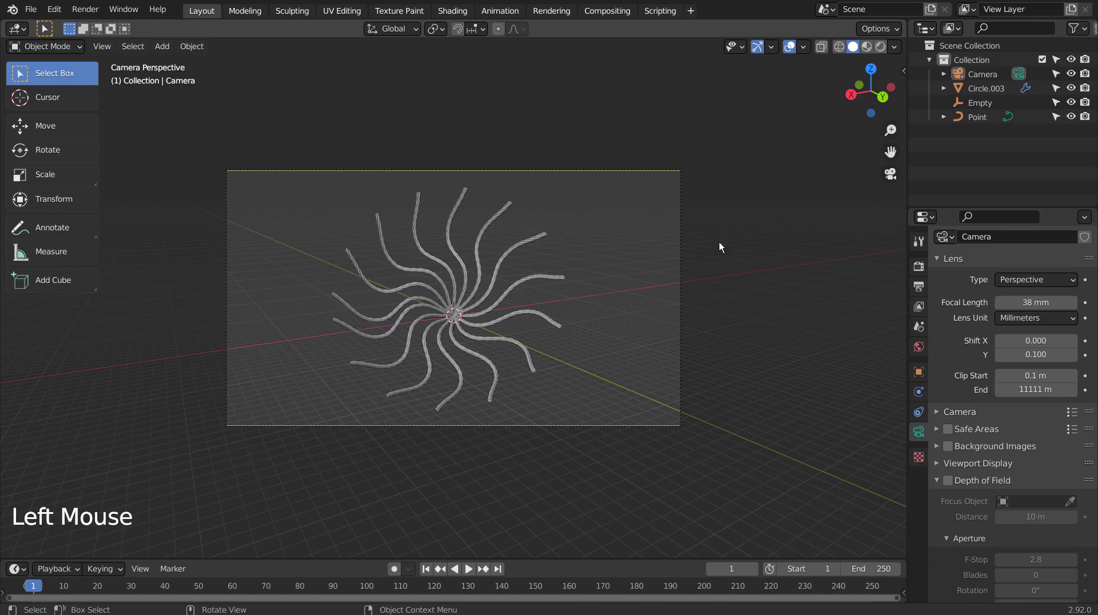
left_click(881, 48)
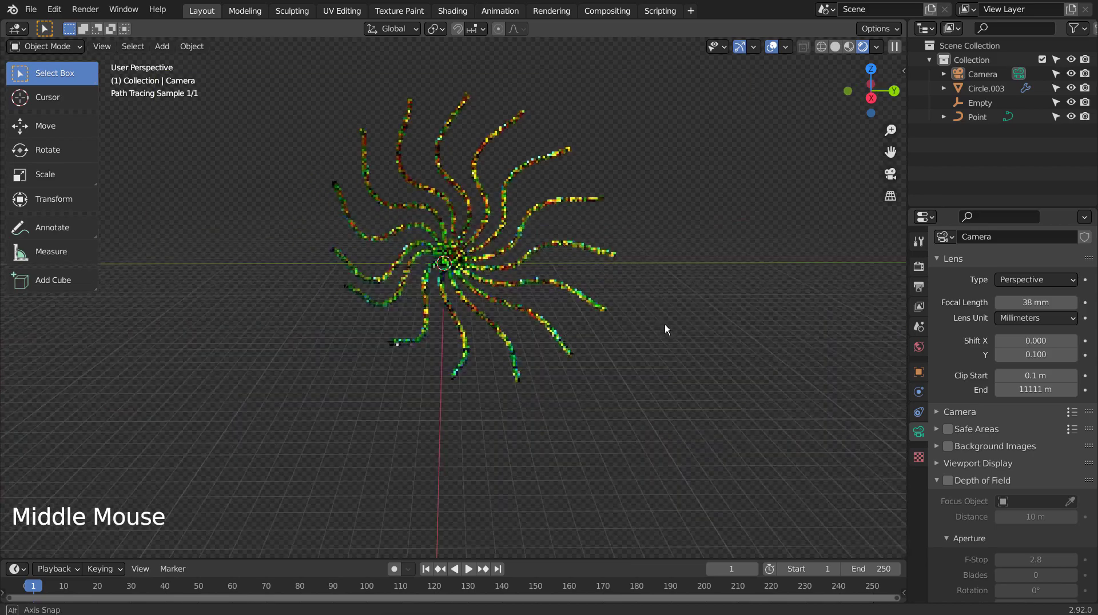
middle_click_drag(529, 324, 690, 324)
scroll(634, 279, "up", 2)
scroll(634, 277, "up", 2)
scroll(634, 276, "up", 4)
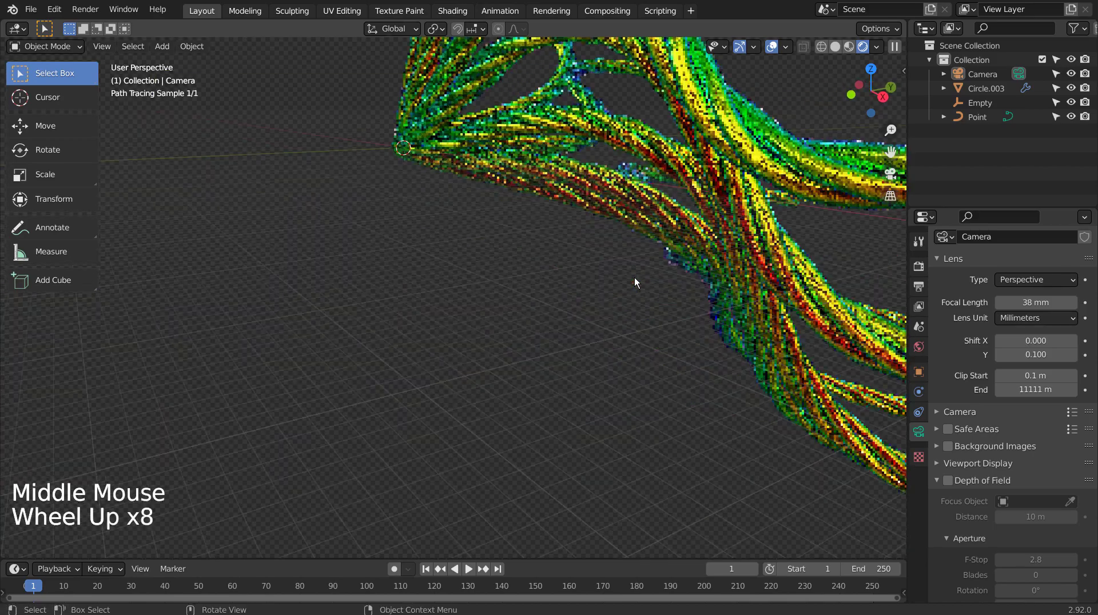
mouse_move(605, 278)
middle_mouse_down("shift")
mouse_move(506, 378)
mouse_move(437, 427)
mouse_move(576, 347)
mouse_move(506, 408)
mouse_move(567, 358)
mouse_move(558, 422)
middle_mouse_up("shift")
scroll(567, 359, "up", 2)
scroll(567, 358, "up", 1)
mouse_move(628, 427)
middle_mouse_down("shift")
mouse_move(672, 447)
mouse_move(650, 438)
middle_mouse_up("shift")
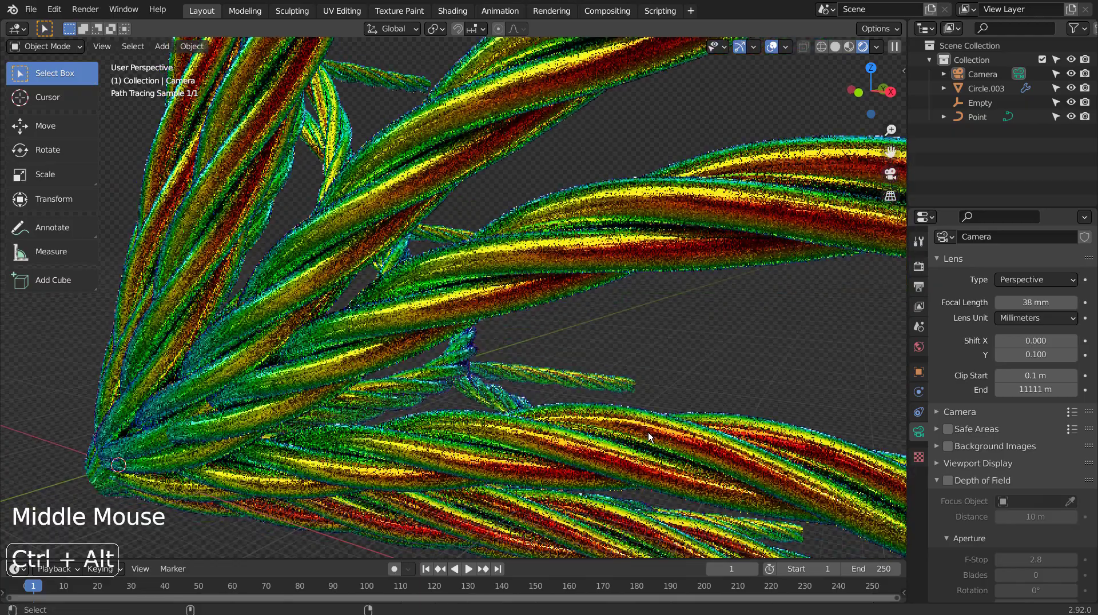
- Realign the camera to the view and fly it close onto the strands
key("ctrl+alt+KP_0")
key("shift+grave")
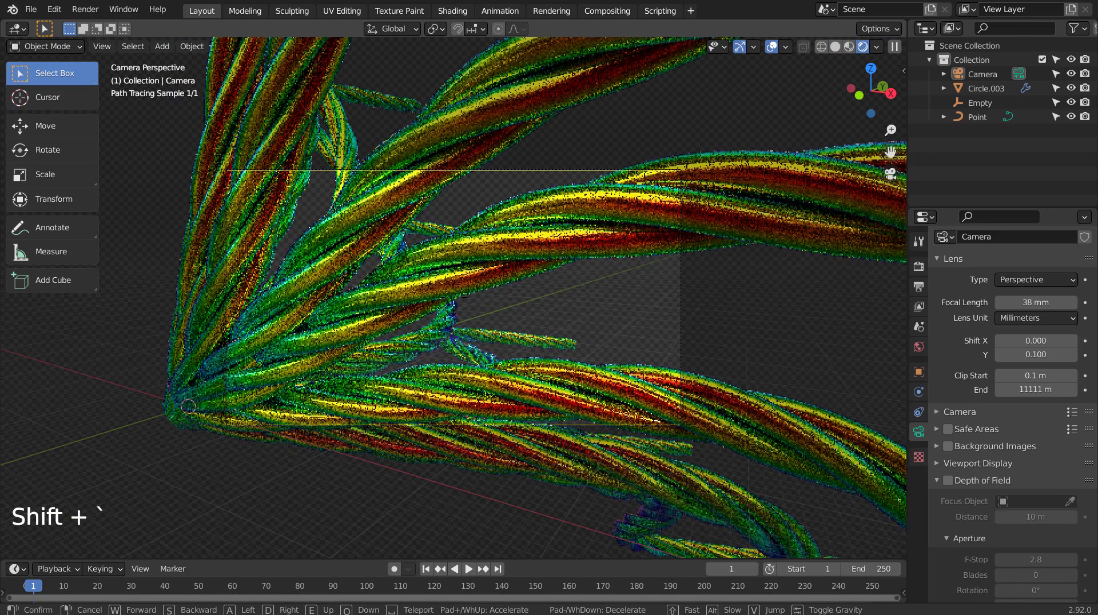
left_click(456, 298)
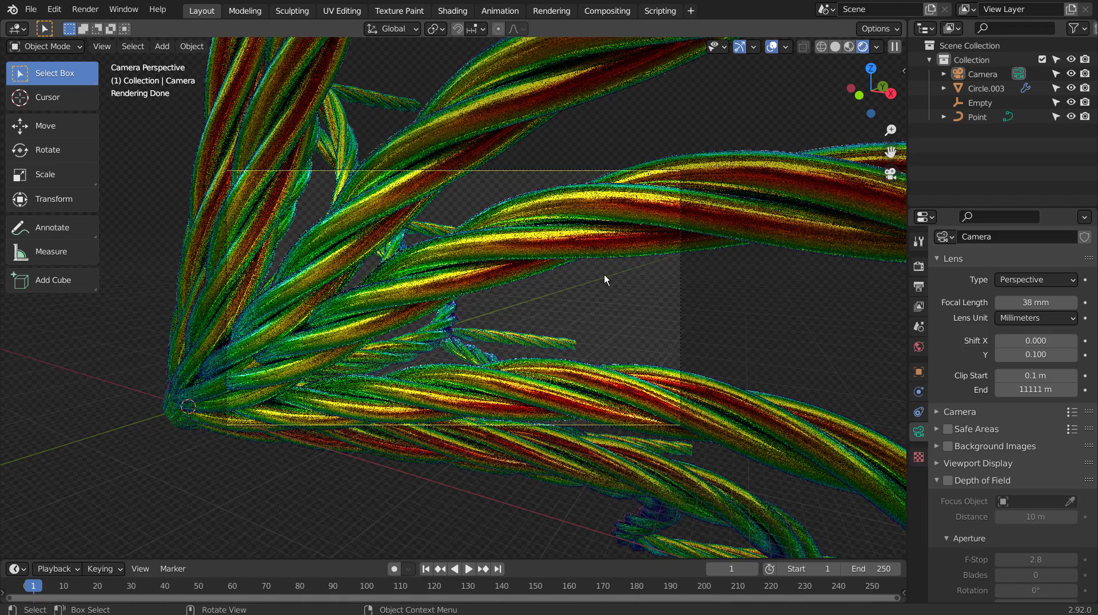
- Scale Circle.003 along X, undo the stretch, and switch back to Solid shading
left_click(512, 337)
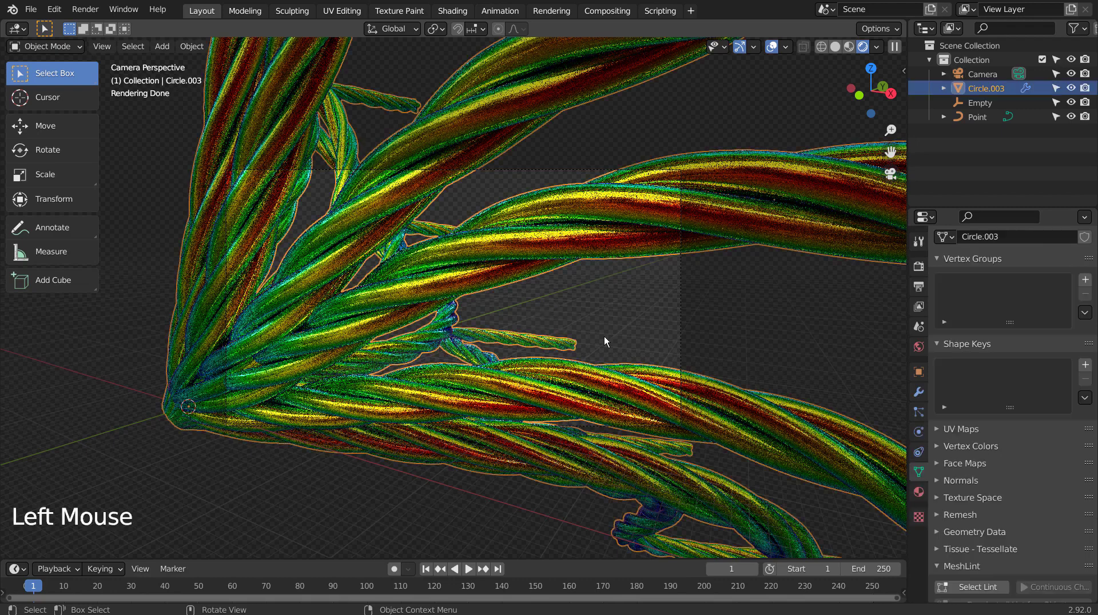
key("s")
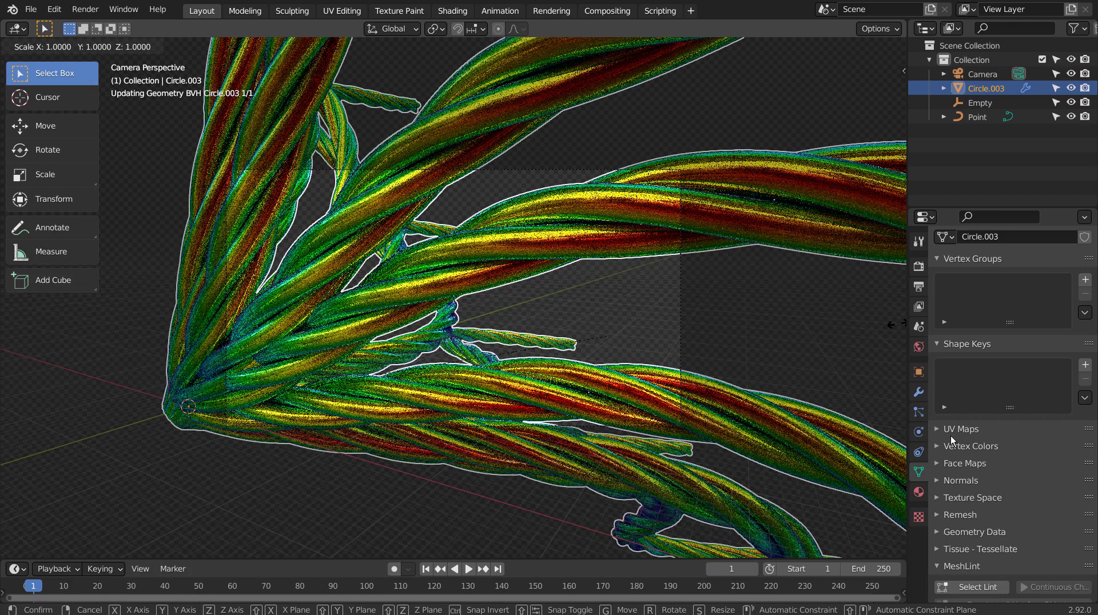
key("x")
left_click(653, 327)
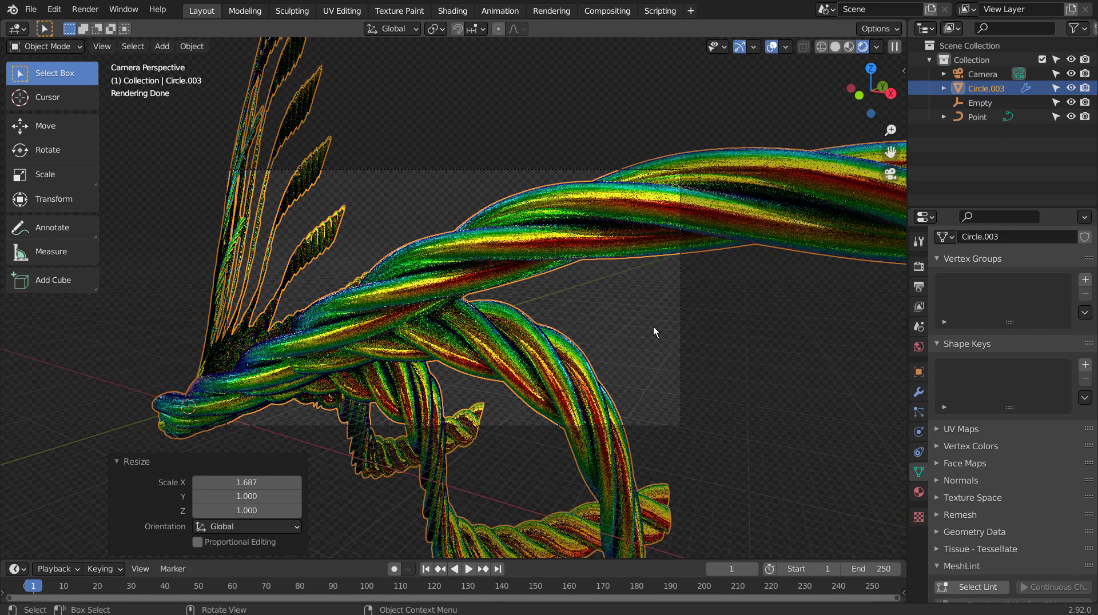
key("ctrl")
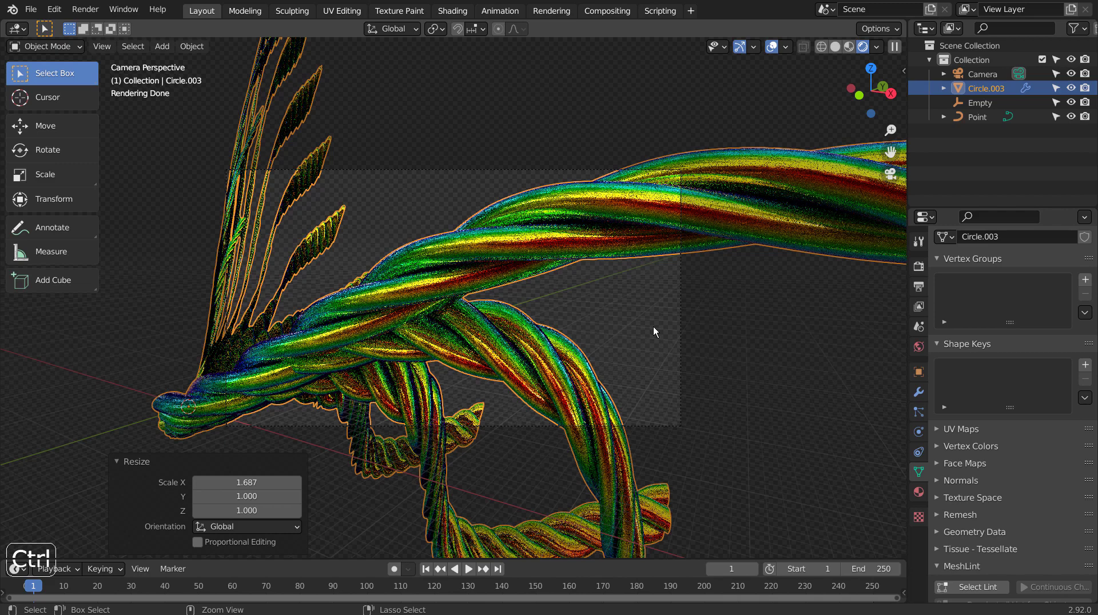
key("ctrl+z")
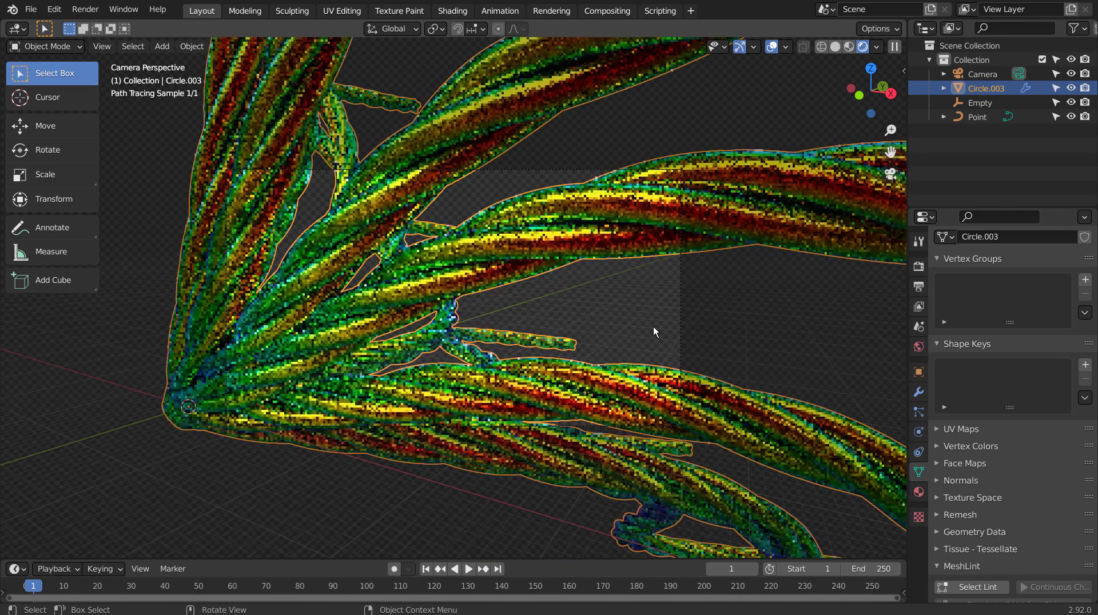
left_click(653, 327)
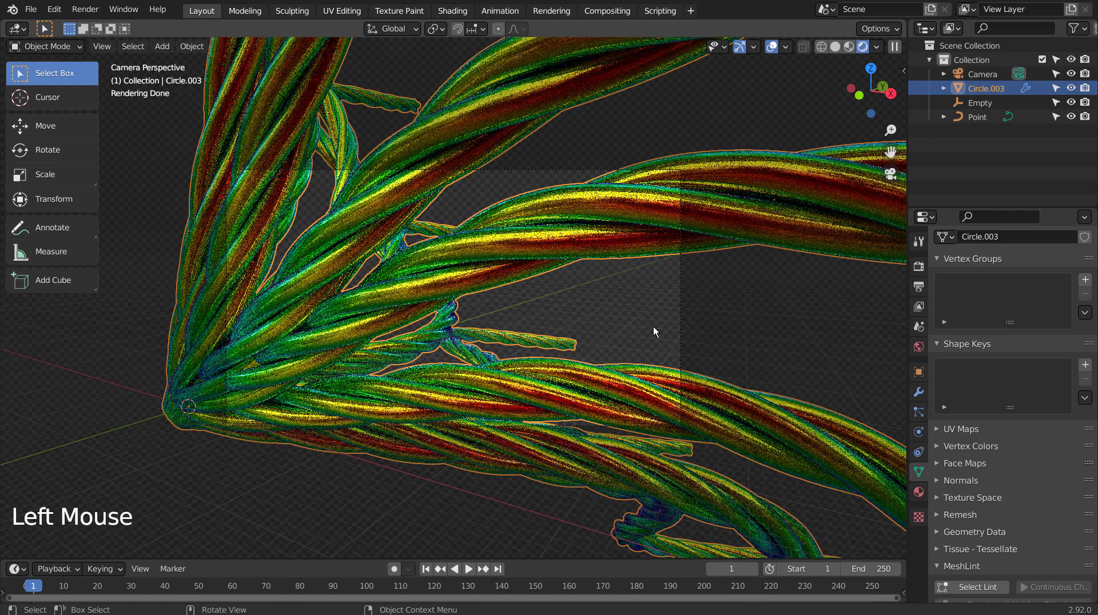
left_click(836, 47)
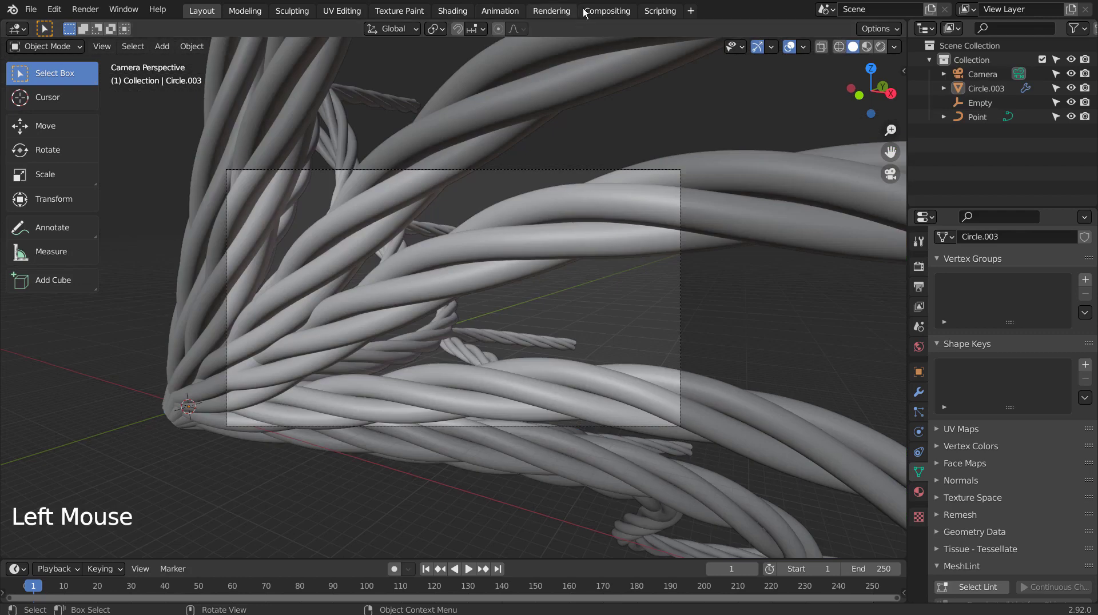
- Set Cycles render samples to 32 in Render Properties
double_click(607, 10)
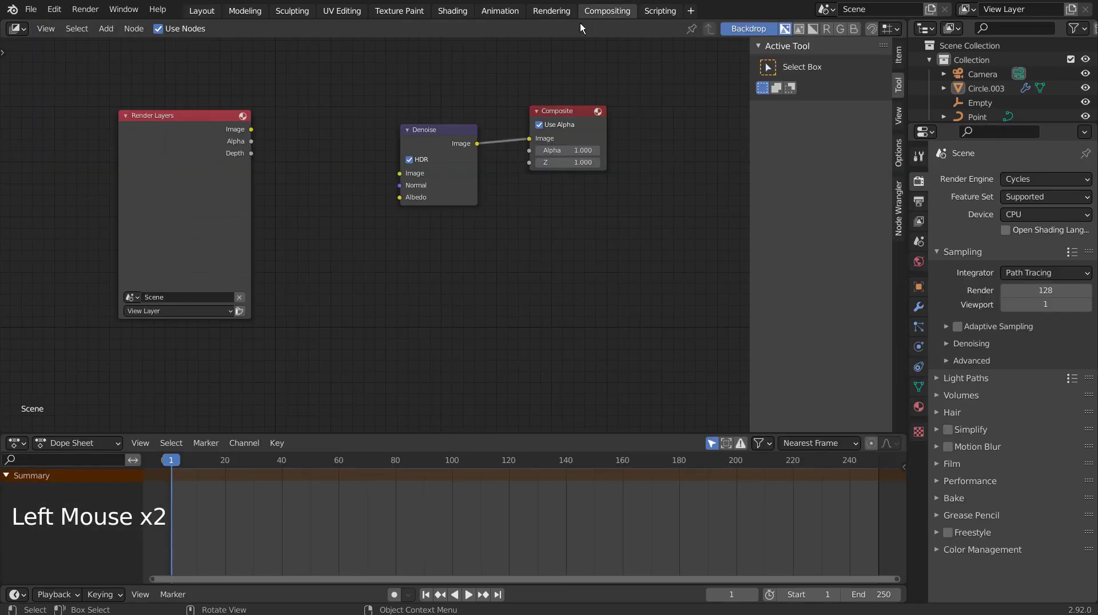
left_click(153, 29)
left_click(202, 11)
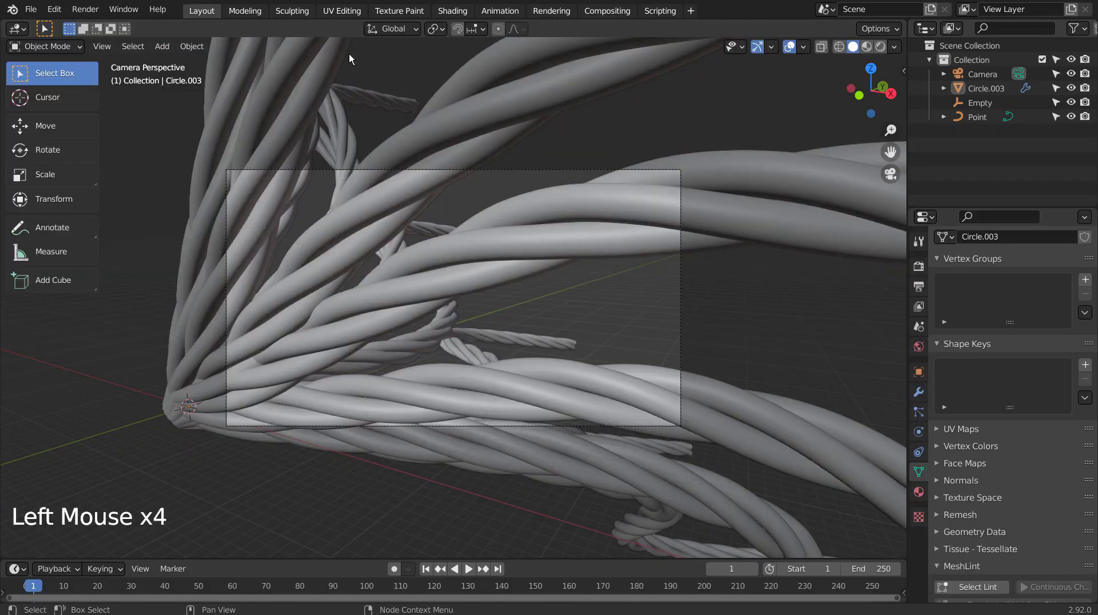
left_click(917, 272)
double_click(1046, 348)
type("3")
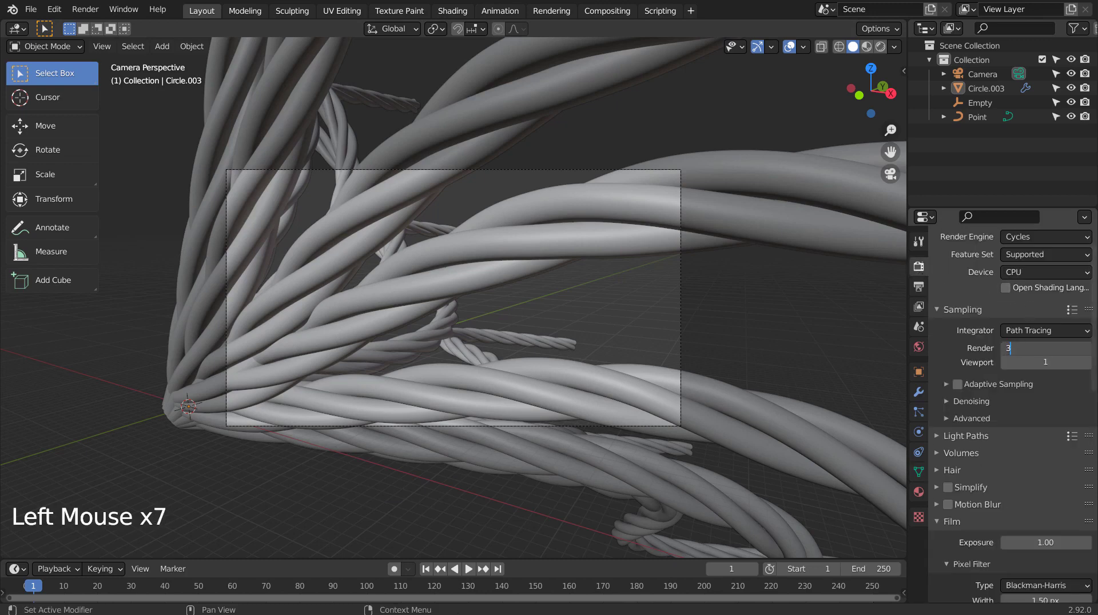
type("2")
key("Return")
- Save the file as blueprint.blend and render the camera view with F12
left_click(612, 297)
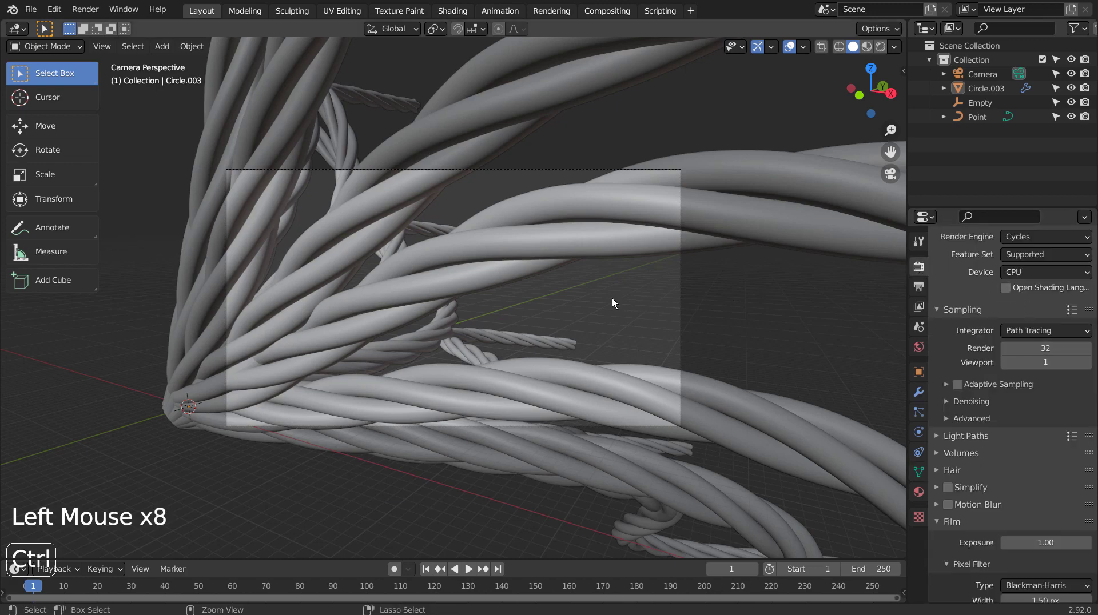
key("ctrl+s")
key("F12")
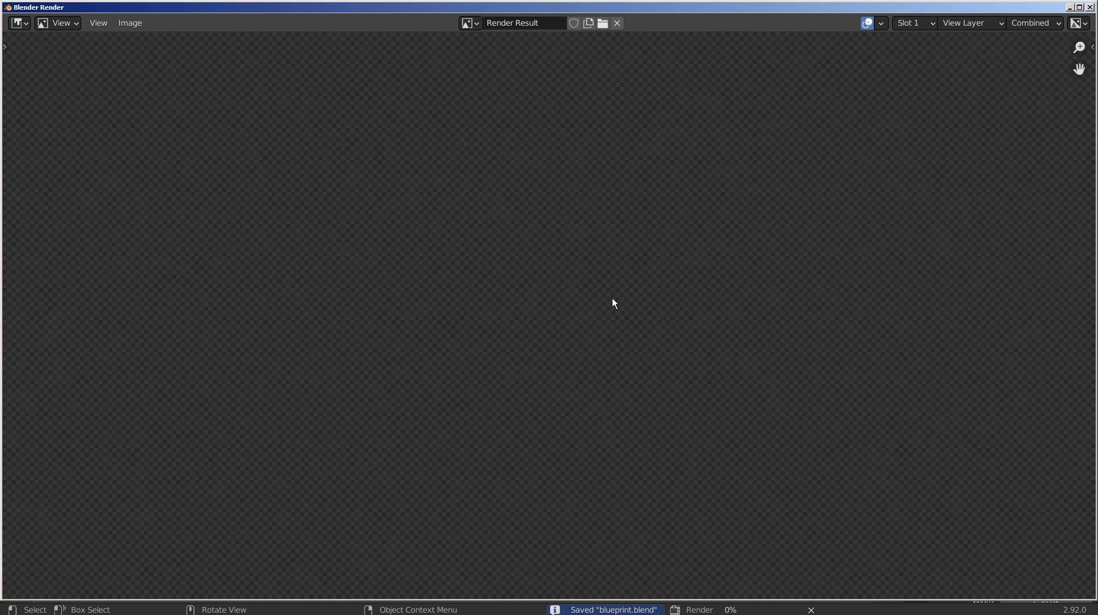